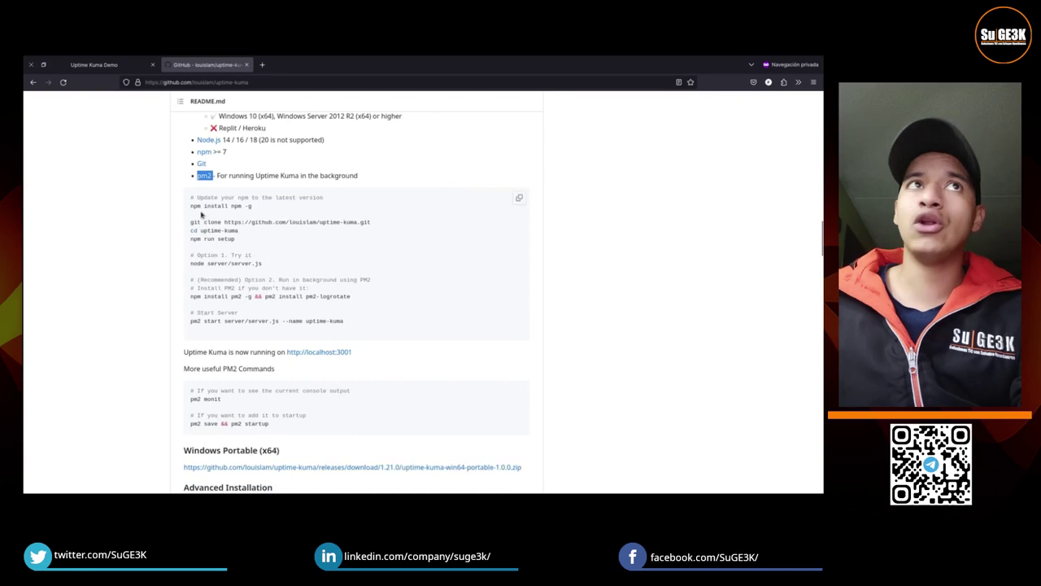
# Step: Select the README install commands, scroll past them, and switch to the Uptime Kuma Demo
pyautogui.moveTo(186, 207); pyautogui.dragTo(361, 329)
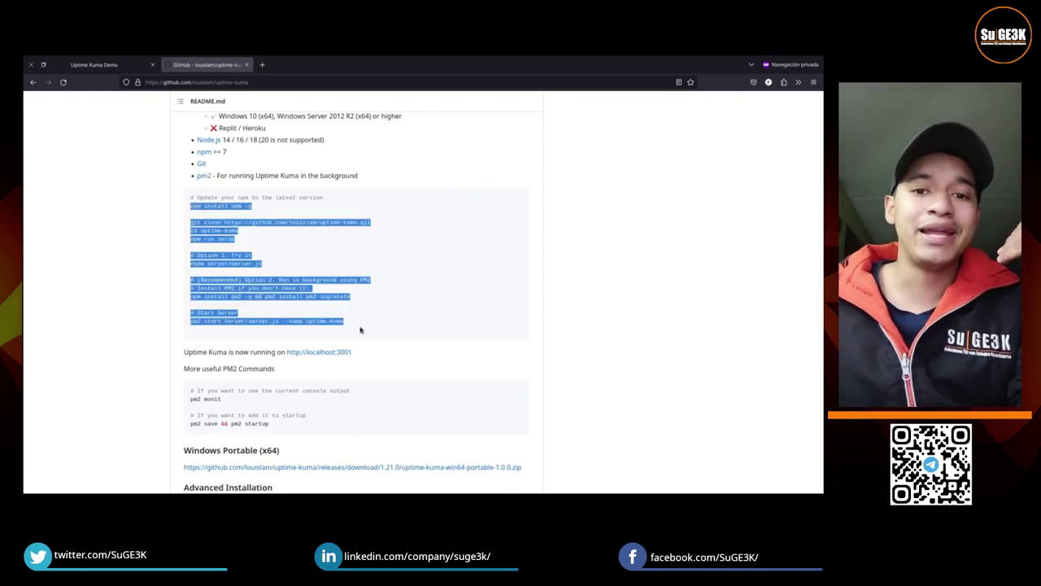
pyautogui.scroll(-3, 360, 330)
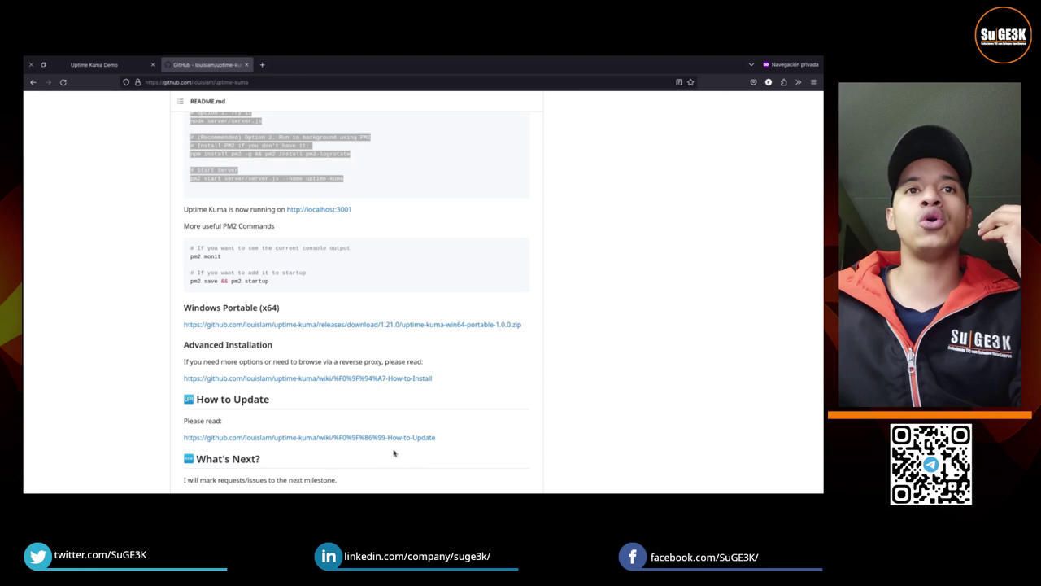
pyautogui.click(112, 68)
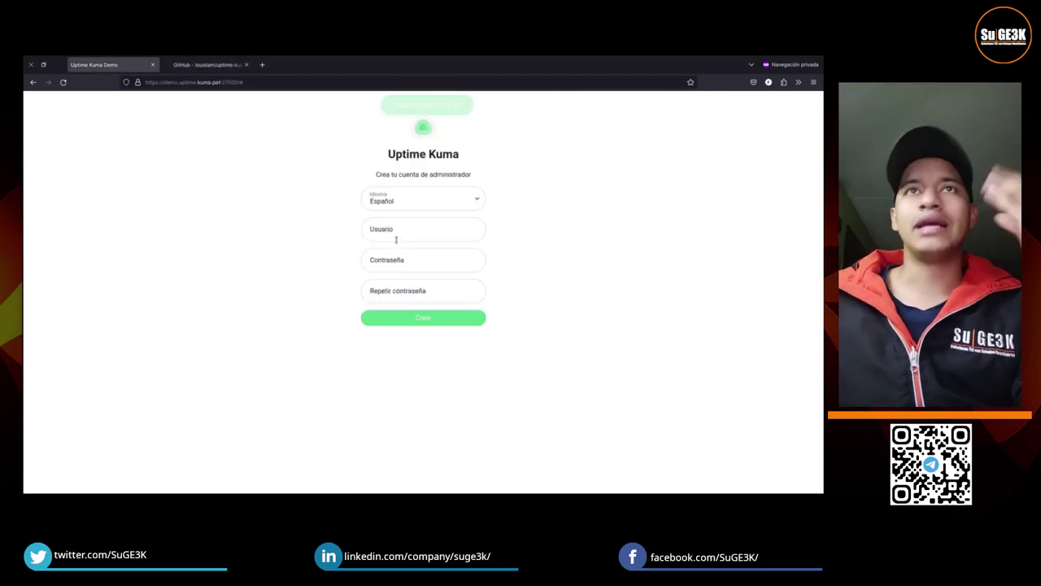
pyautogui.click(62, 82)
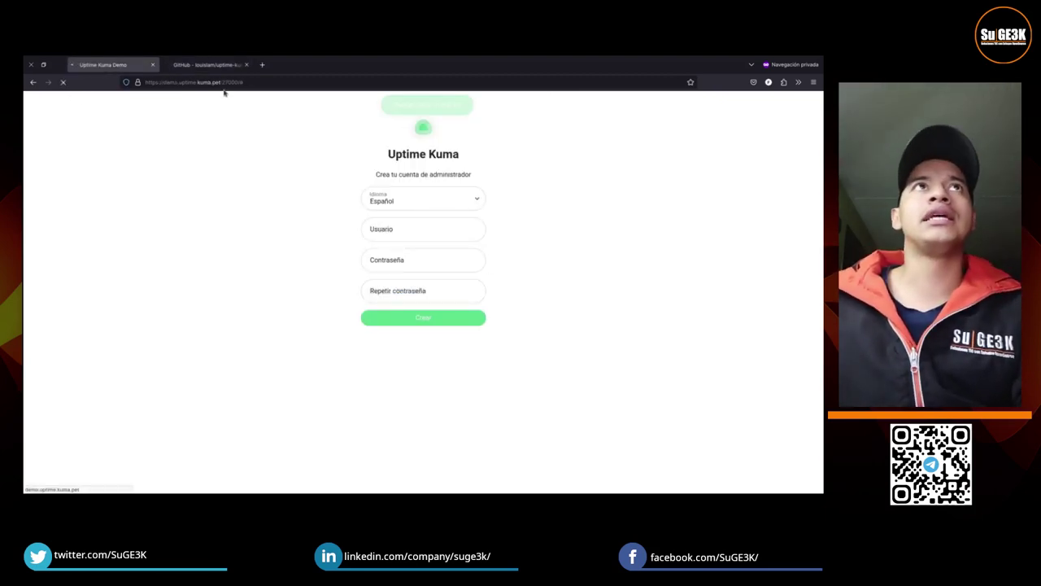
pyautogui.click(208, 65)
pyautogui.scroll(6, 483, 342)
pyautogui.scroll(10, 386, 201)
pyautogui.scroll(-5, 570, 358)
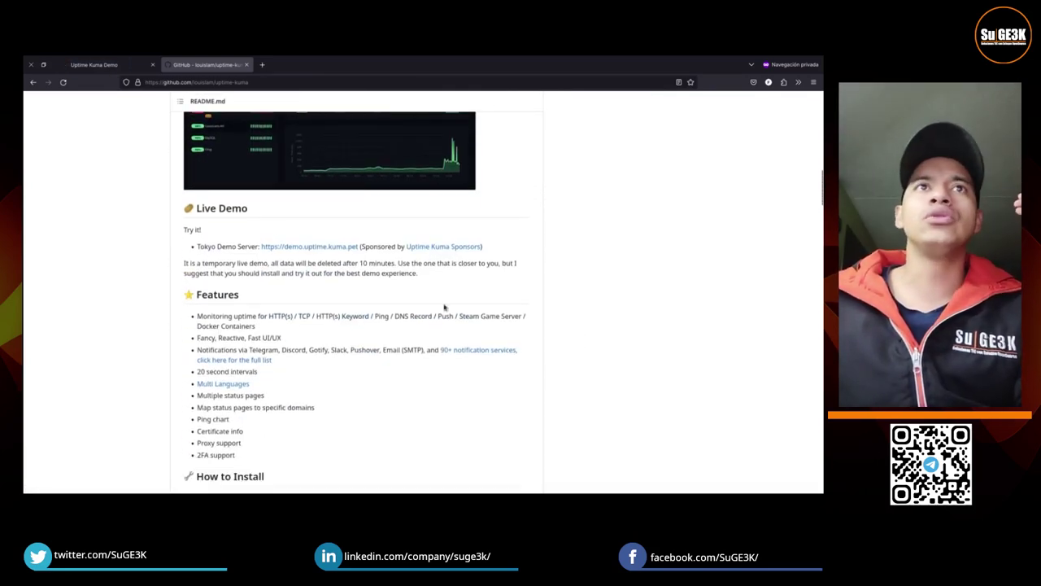
pyautogui.click(300, 246)
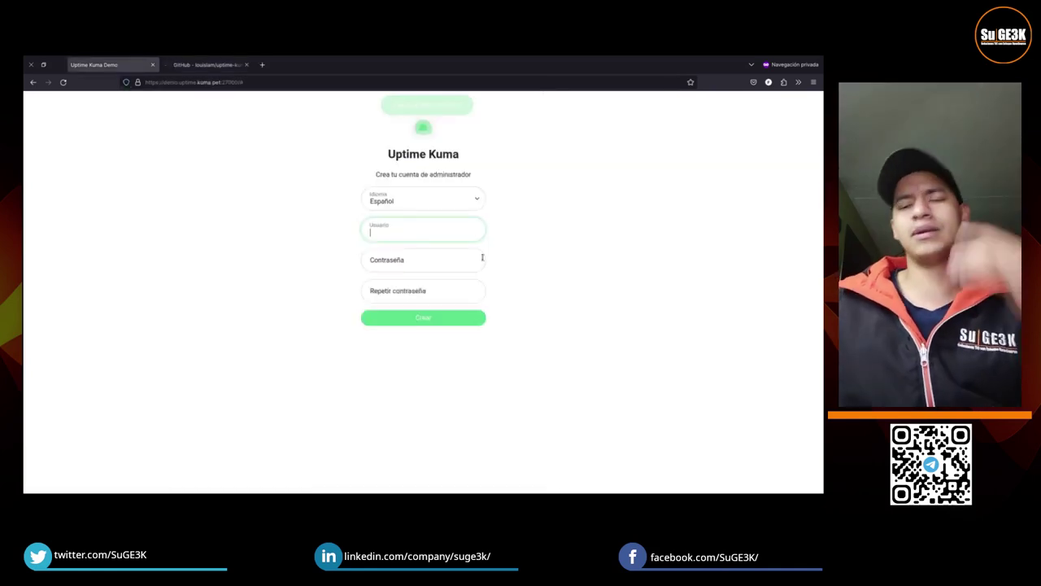
# Step: Fill in the admin username, the password and its confirmation, and submit the account
pyautogui.write('sugeek')
pyautogui.press('Tab')
pyautogui.write('••••••••••')
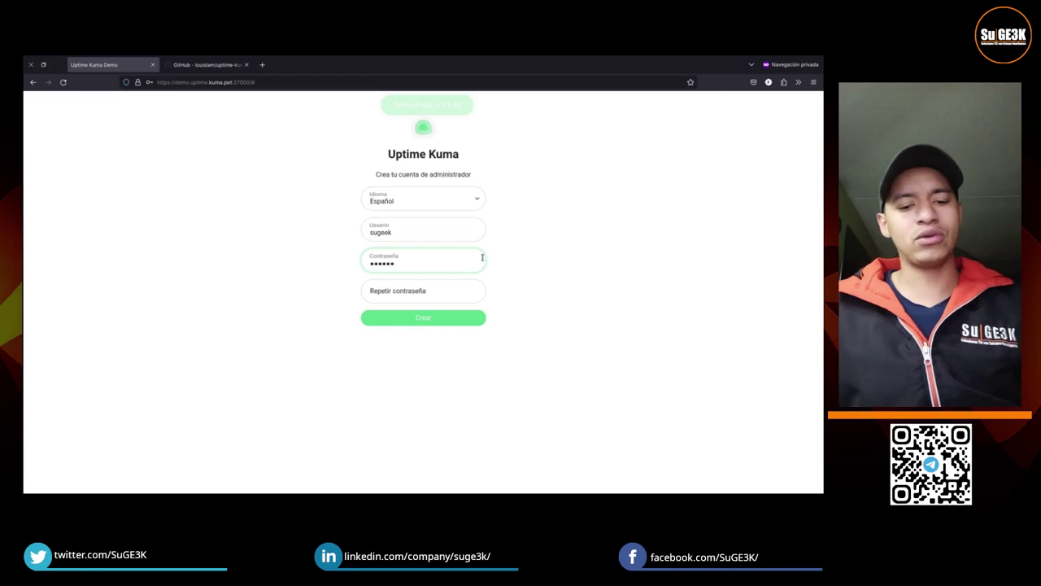
pyautogui.press('Tab')
pyautogui.write('••••••••••')
pyautogui.click(449, 322)
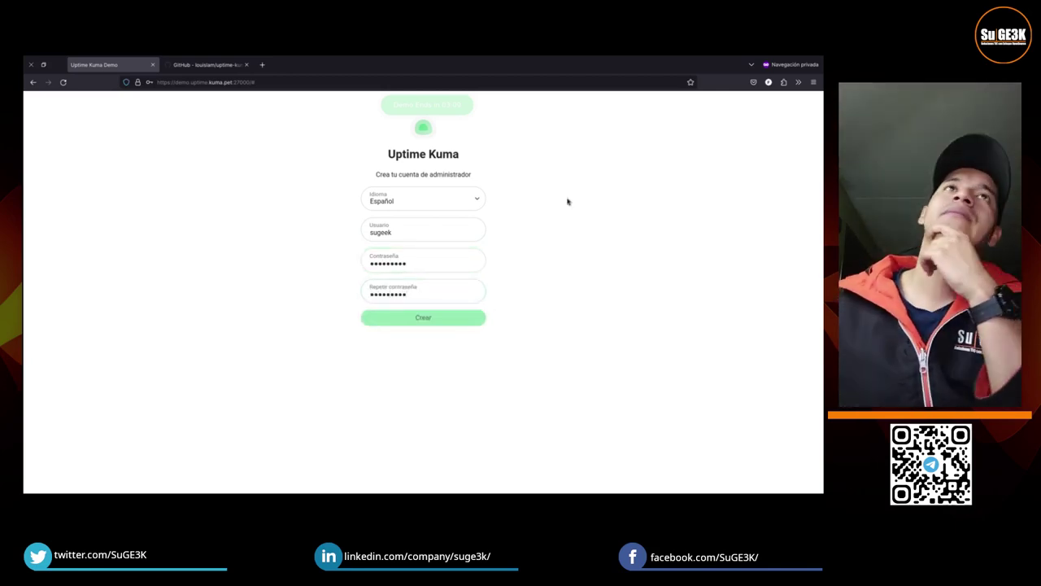
# Step: Replace both passwords and resubmit; creation is rejected as too weak
pyautogui.moveTo(417, 264); pyautogui.dragTo(346, 263)
pyautogui.write('••••••••••')
pyautogui.moveTo(405, 294); pyautogui.dragTo(314, 287)
pyautogui.write('••••••')
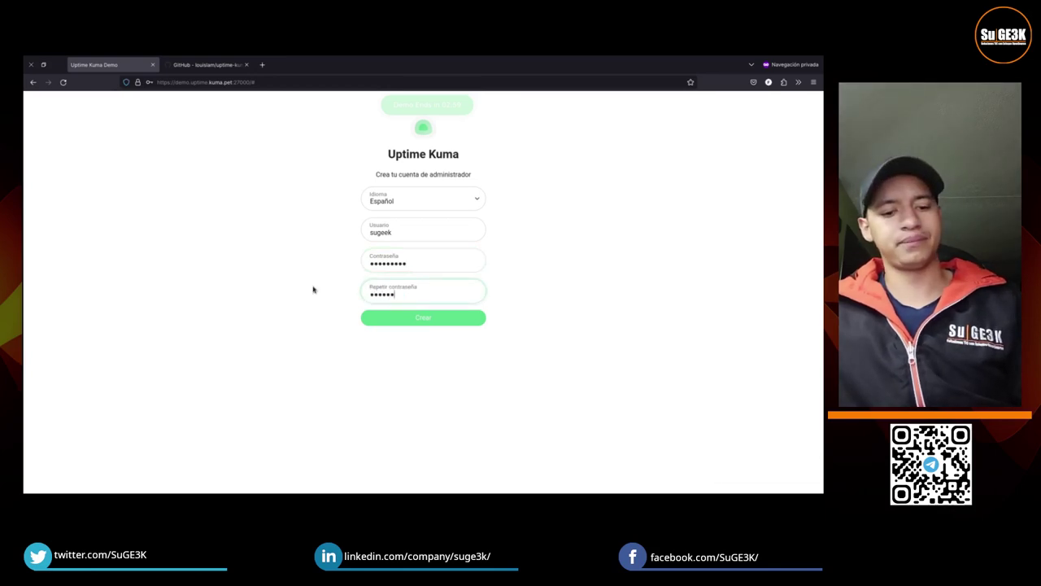
pyautogui.write('••••')
pyautogui.click(409, 318)
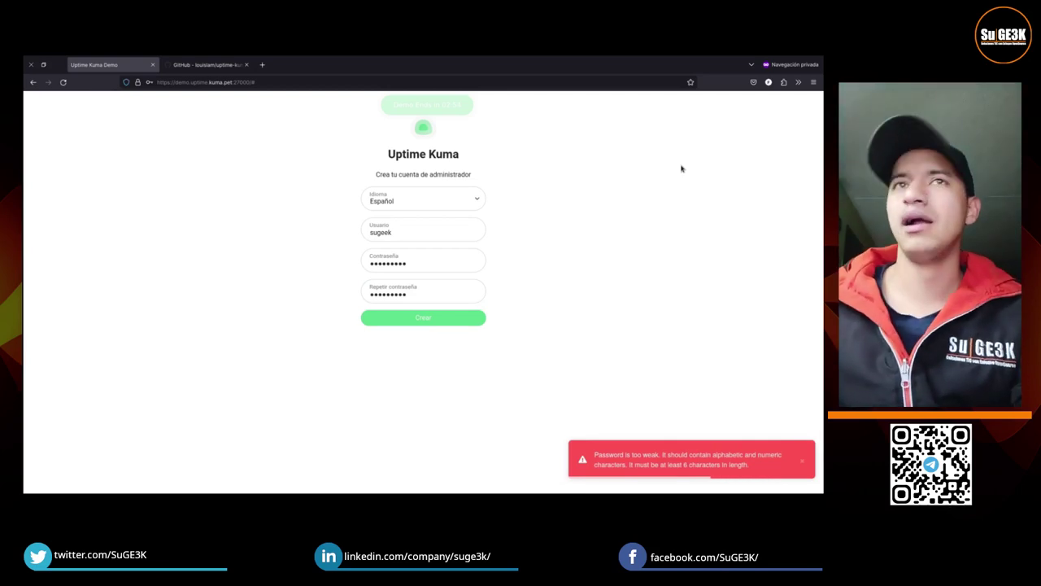
pyautogui.click(420, 267)
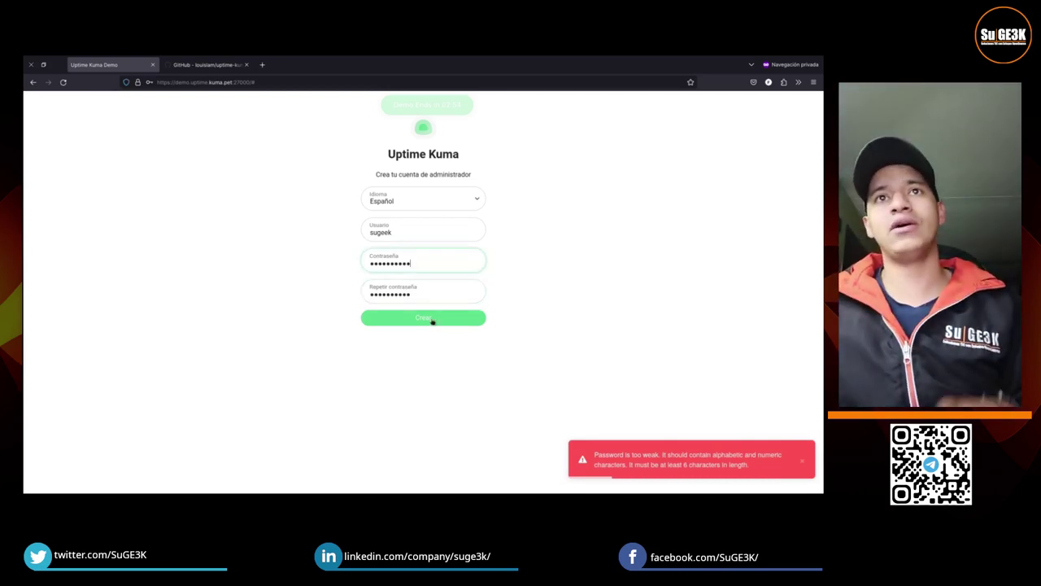
pyautogui.click(432, 319)
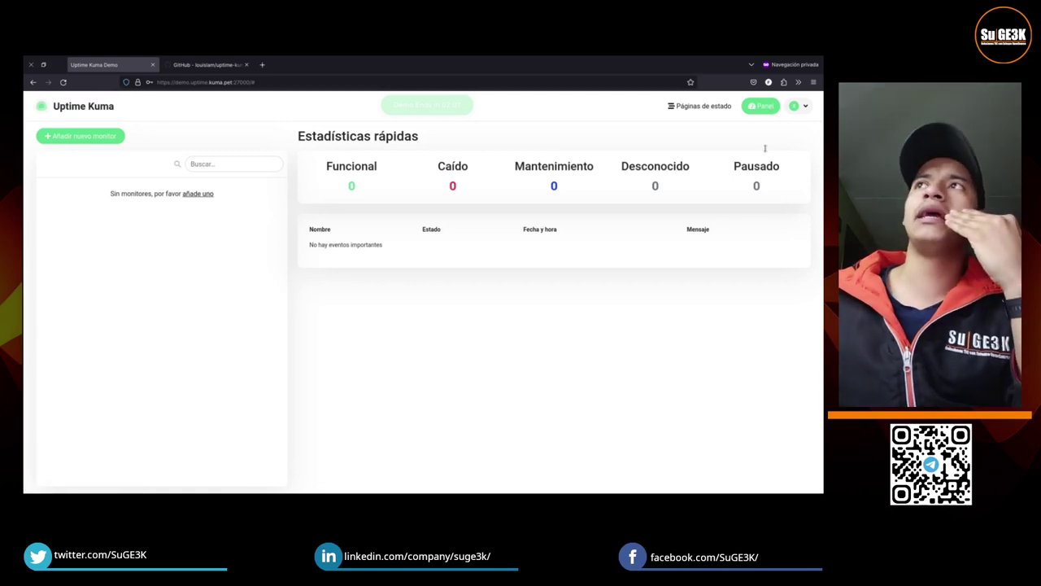
# Step: Open Ajustes from the avatar menu at the top right
pyautogui.click(801, 110)
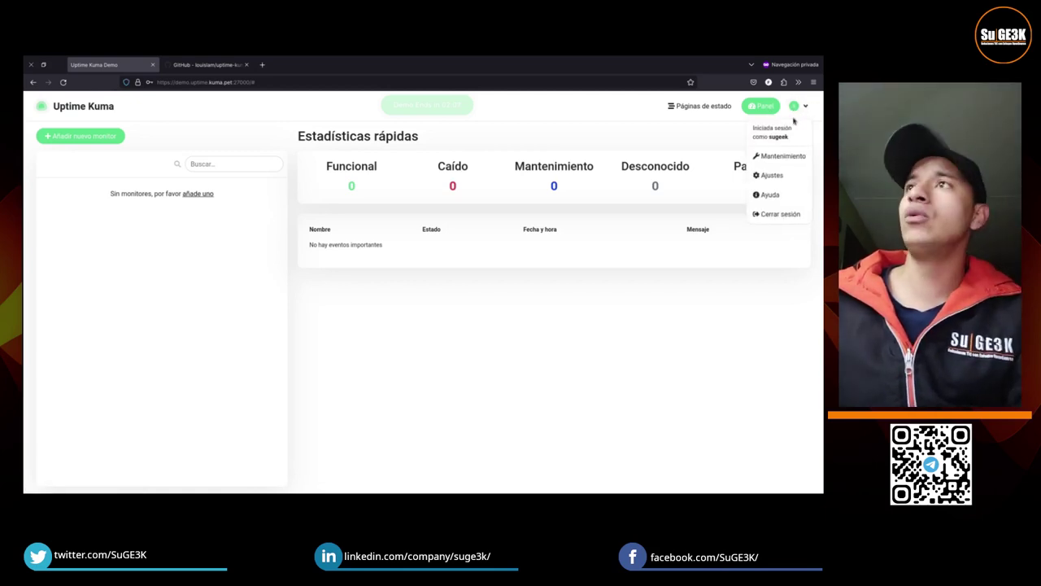
pyautogui.click(780, 178)
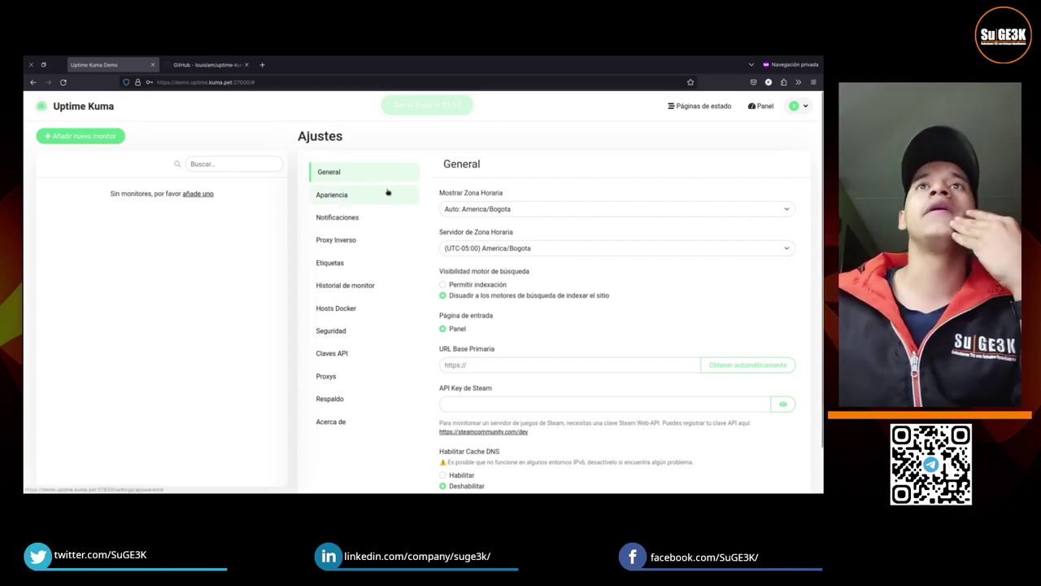
# Step: Browse the Apariencia, Proxy Inverso, Notificaciones and Etiquetas settings, ending on Historial de monitor (180 days)
pyautogui.scroll(-1, 579, 398)
pyautogui.scroll(2, 579, 399)
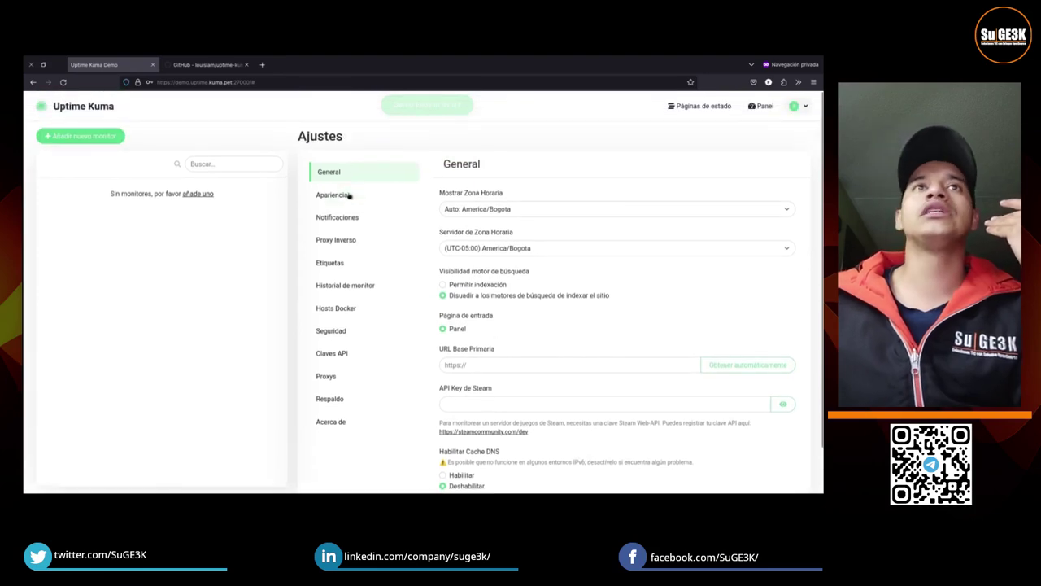
pyautogui.click(348, 195)
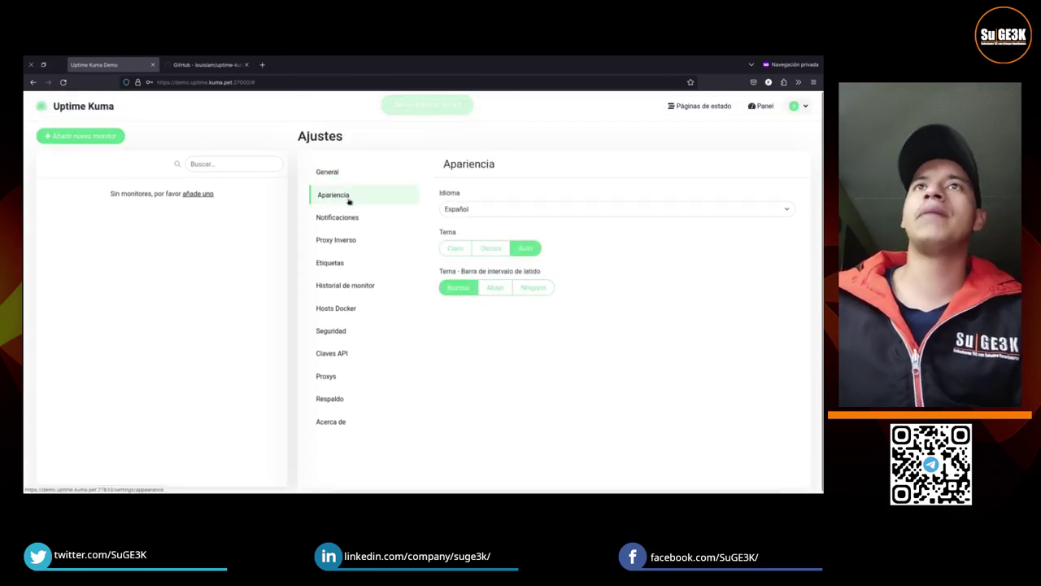
pyautogui.click(353, 243)
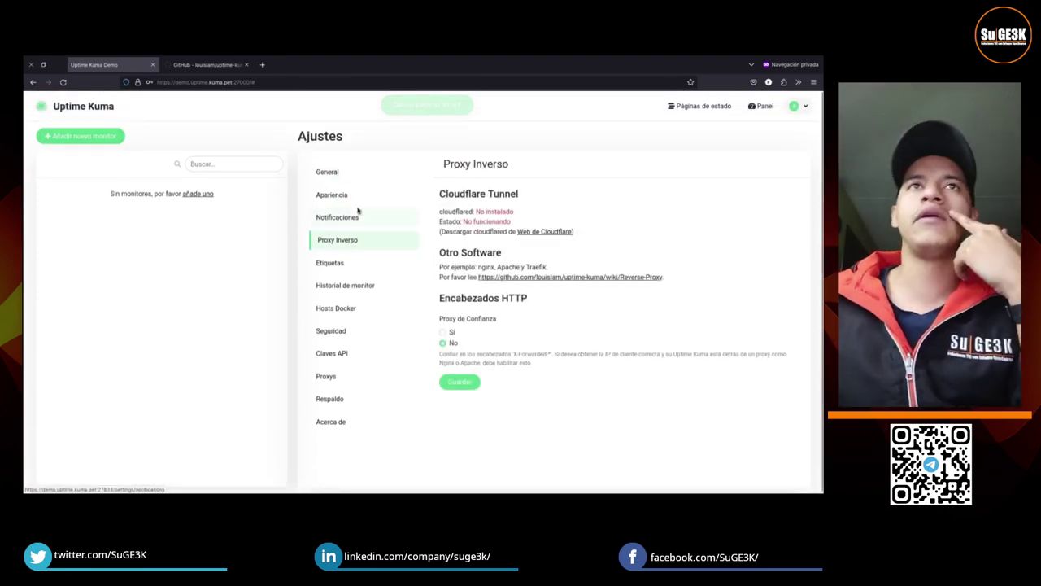
pyautogui.doubleClick(327, 240)
pyautogui.click(352, 218)
pyautogui.click(348, 242)
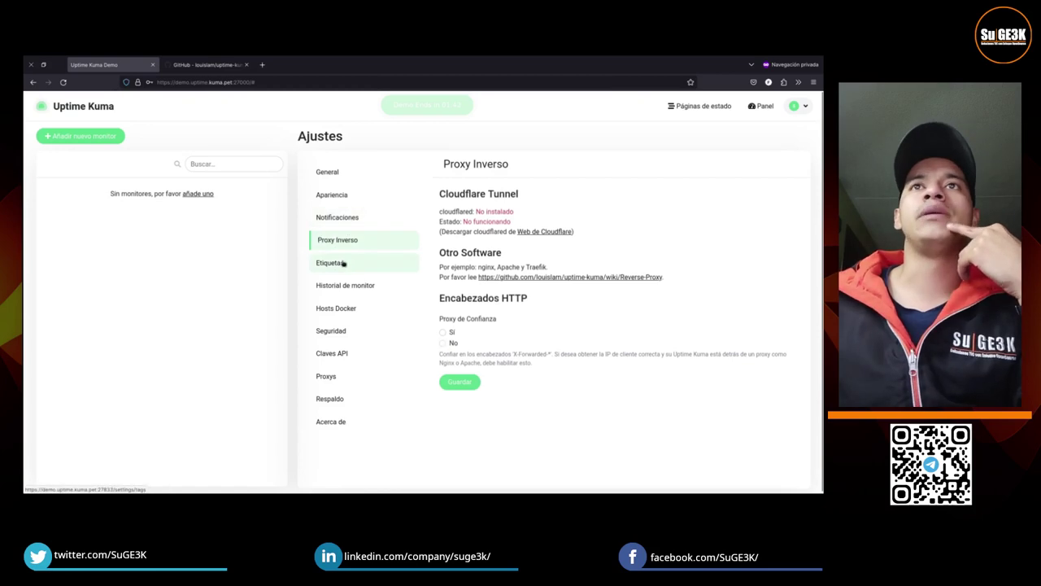
pyautogui.click(343, 263)
pyautogui.click(351, 218)
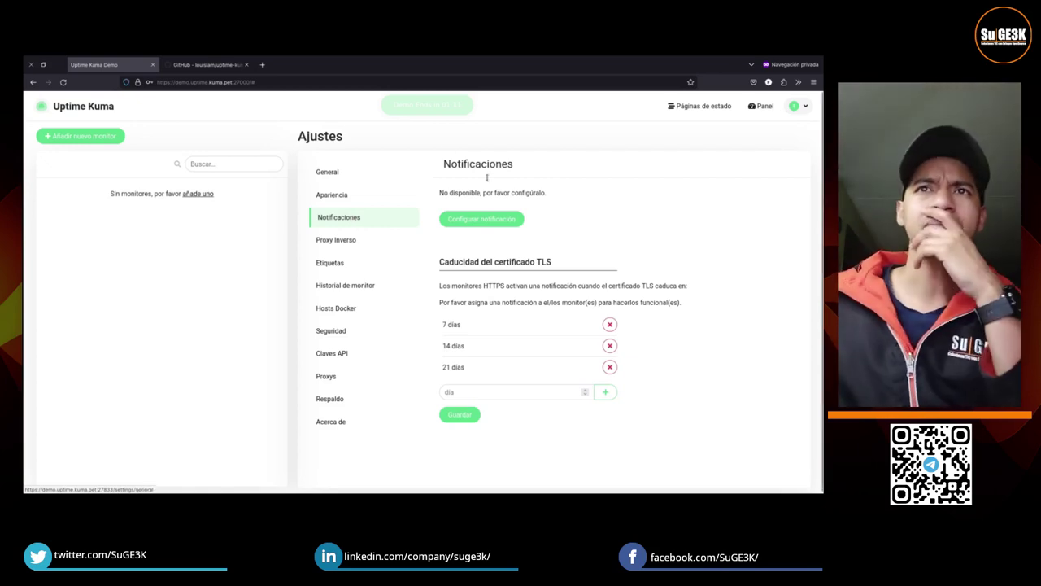
pyautogui.click(341, 240)
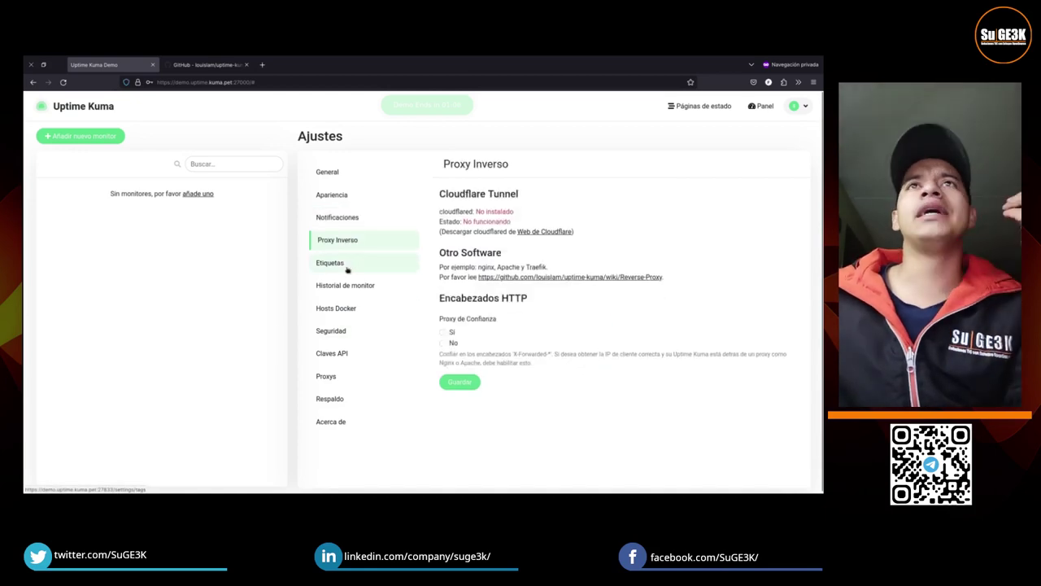
pyautogui.click(347, 263)
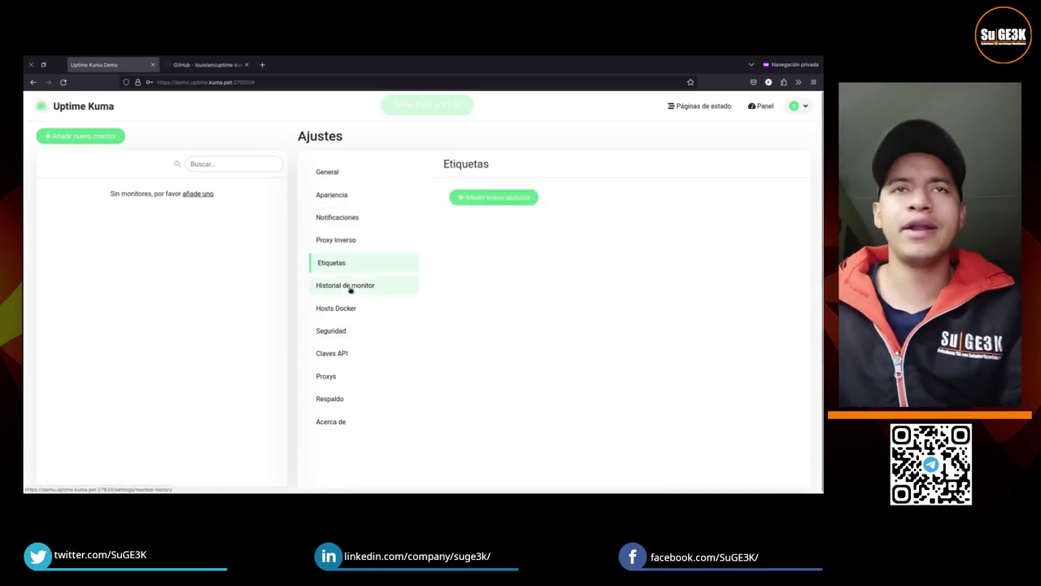
pyautogui.click(351, 287)
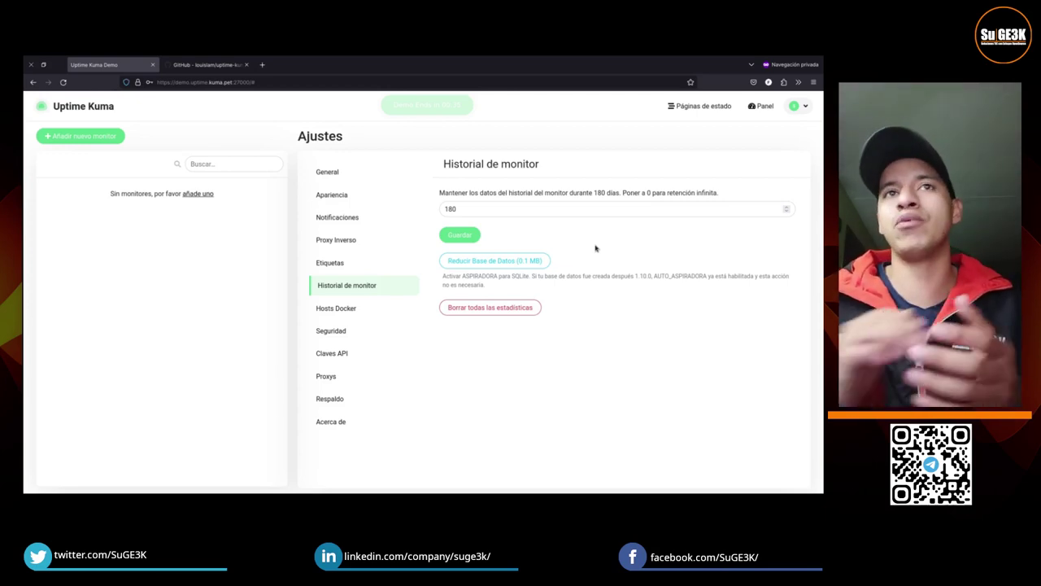
# Step: Browse the Hosts Docker, Claves API and Proxys settings, ending on Acerca de (version 1.21.3)
pyautogui.click(354, 307)
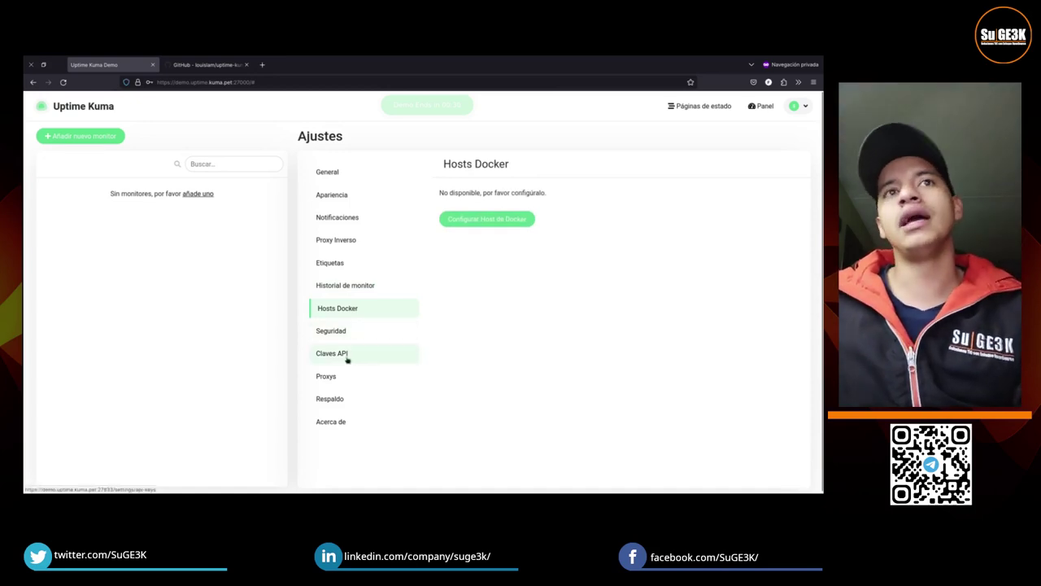
pyautogui.click(353, 352)
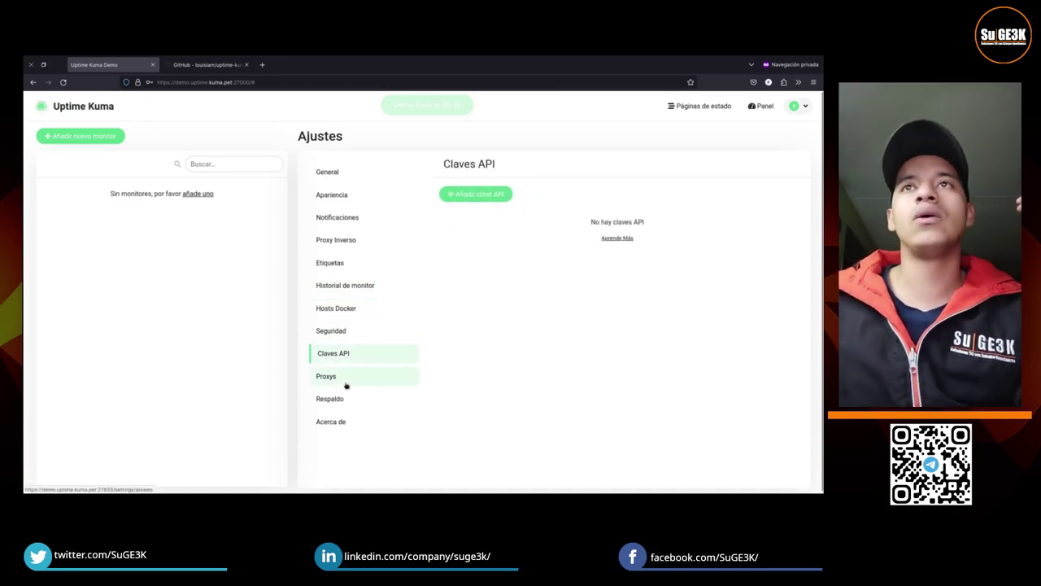
pyautogui.click(344, 377)
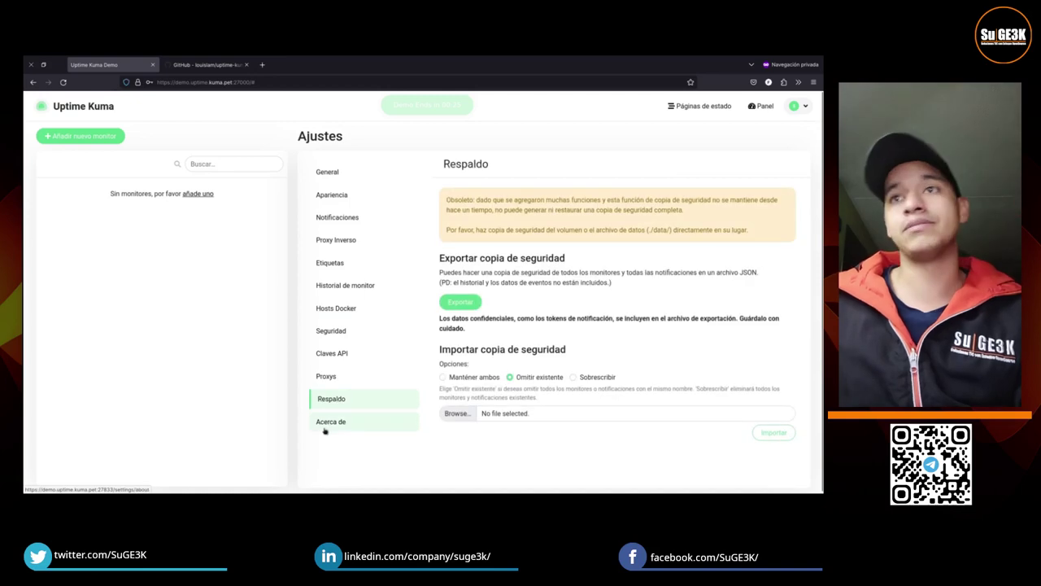
pyautogui.click(325, 431)
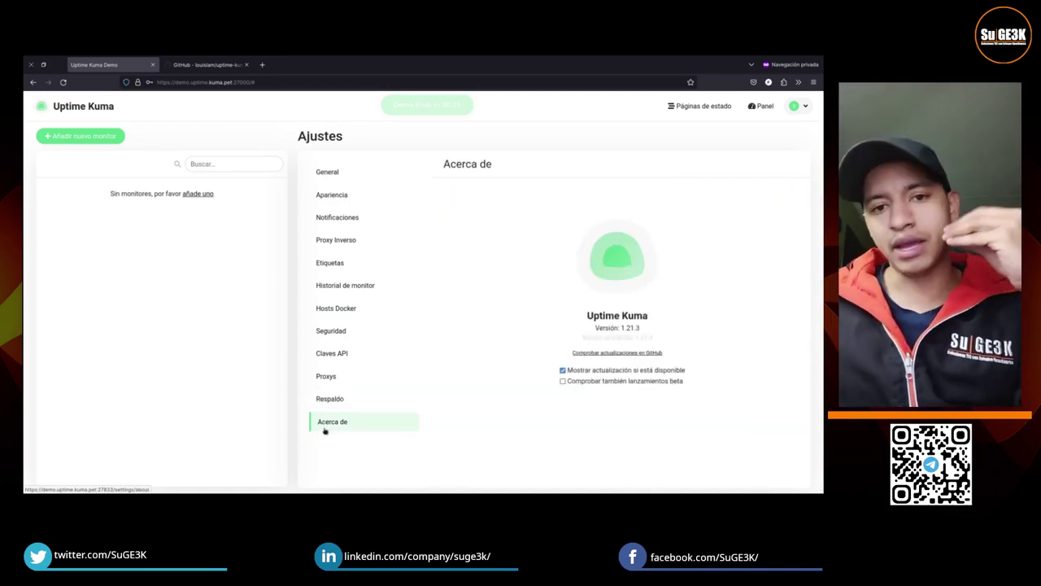
# Step: Start a new status page from Páginas de estado and type CLIENTE as its name
pyautogui.click(761, 106)
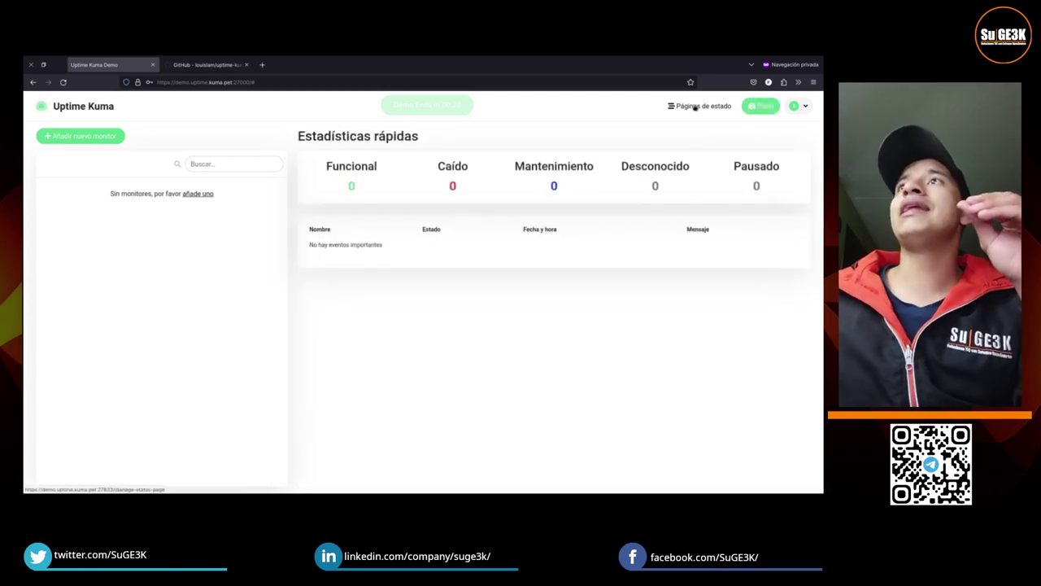
pyautogui.click(695, 107)
pyautogui.click(358, 155)
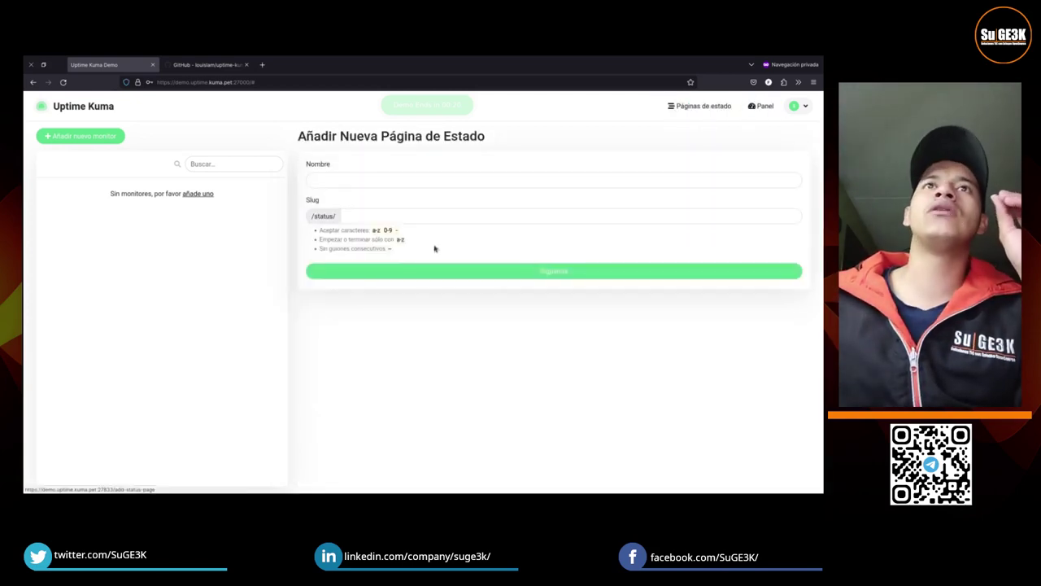
pyautogui.click(427, 175)
pyautogui.write('CL')
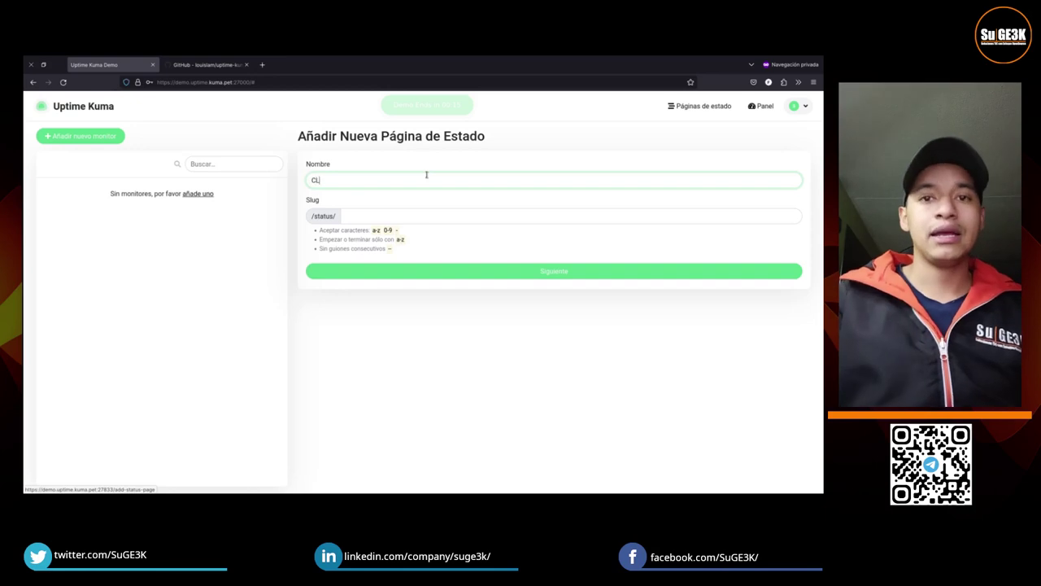
pyautogui.write('IENTE')
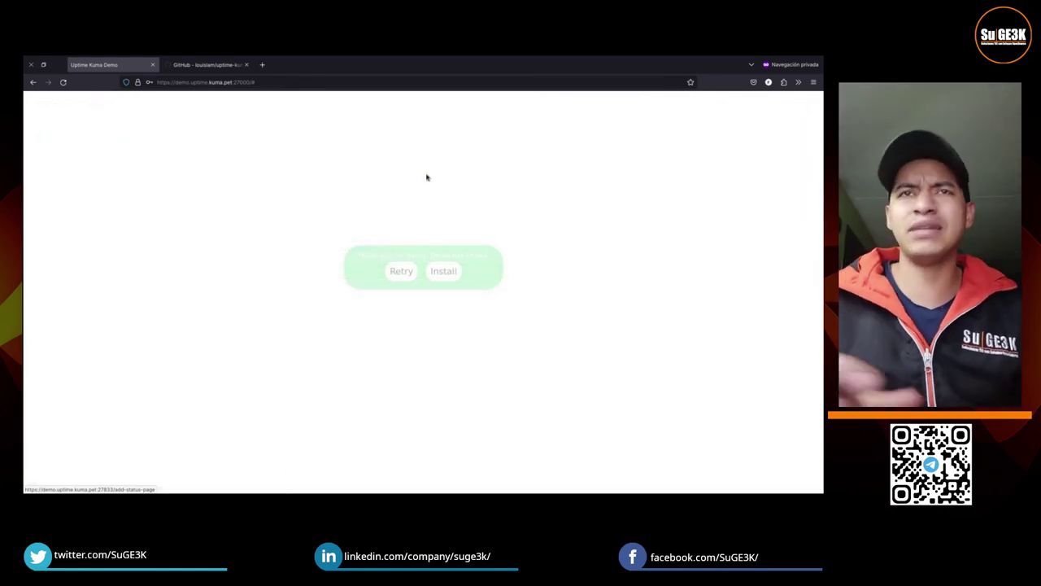
# Step: Retry the disconnected demo so it reloads a fresh session
pyautogui.click(397, 273)
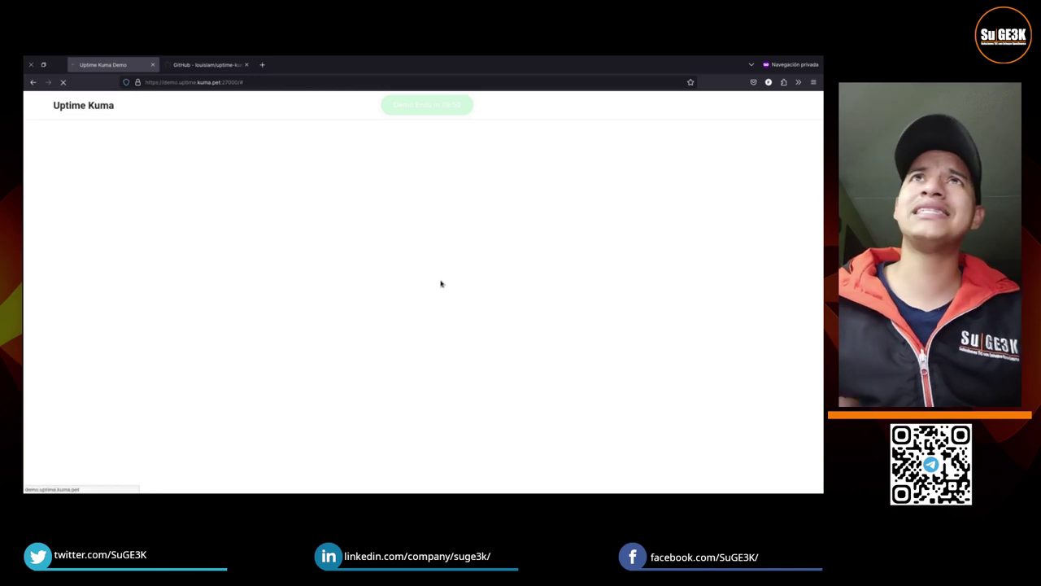
# Step: Fill in the admin username and two mismatched passwords, then submit the form
pyautogui.click(428, 236)
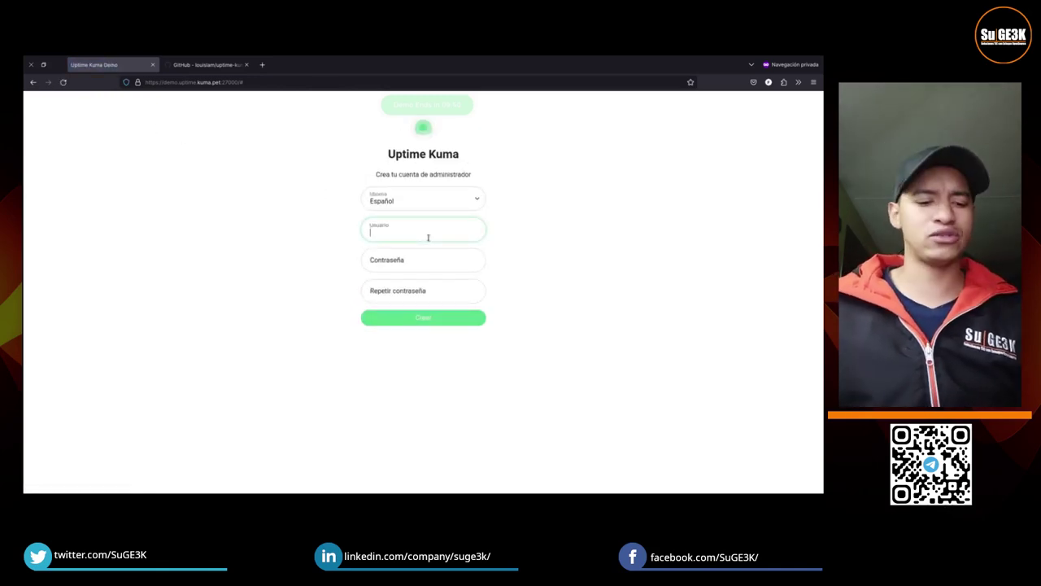
pyautogui.press('Tab')
pyautogui.write('a')
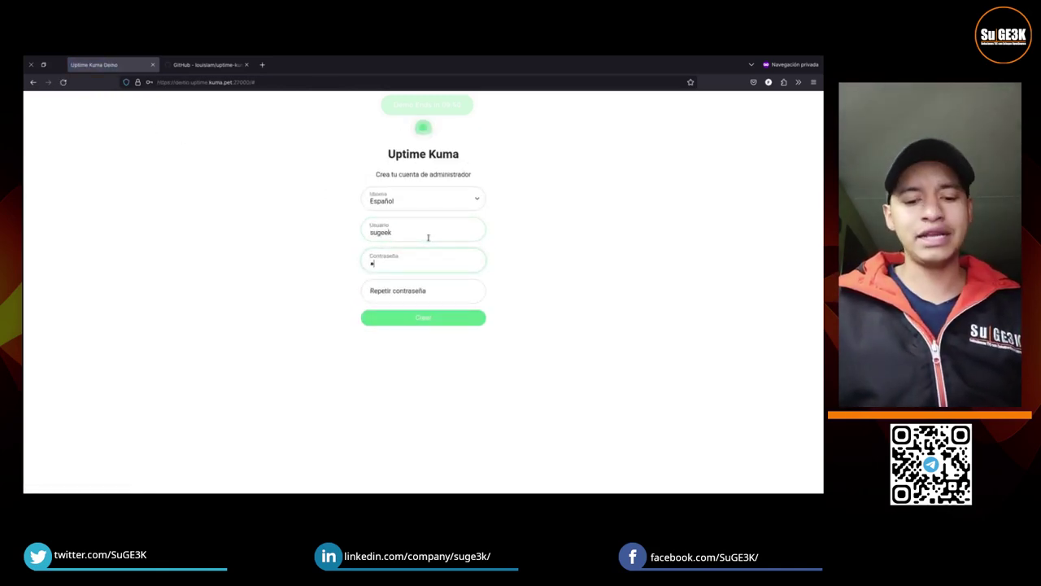
pyautogui.write('abc')
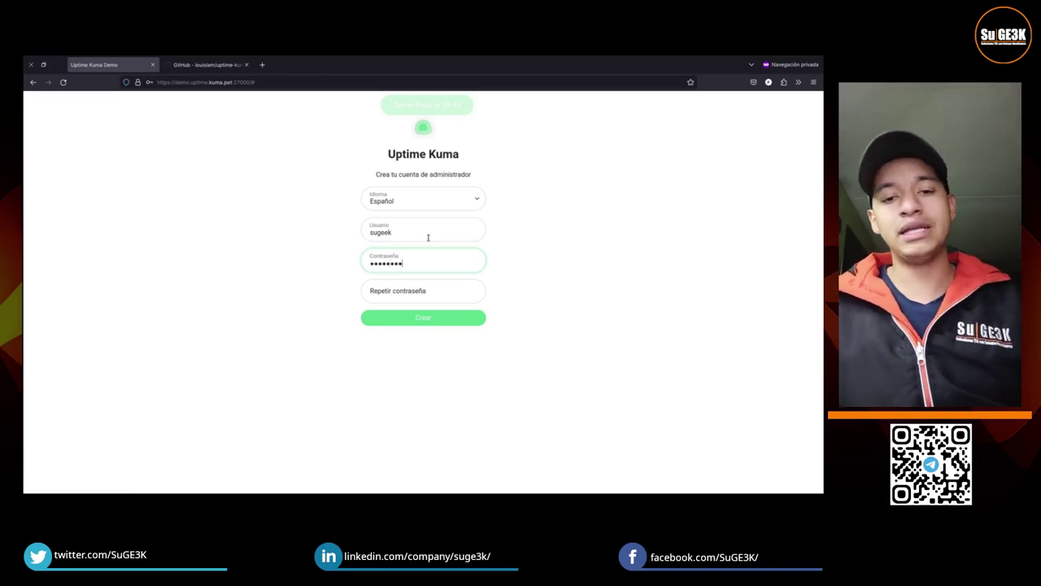
pyautogui.press('Tab')
pyautogui.write('ab')
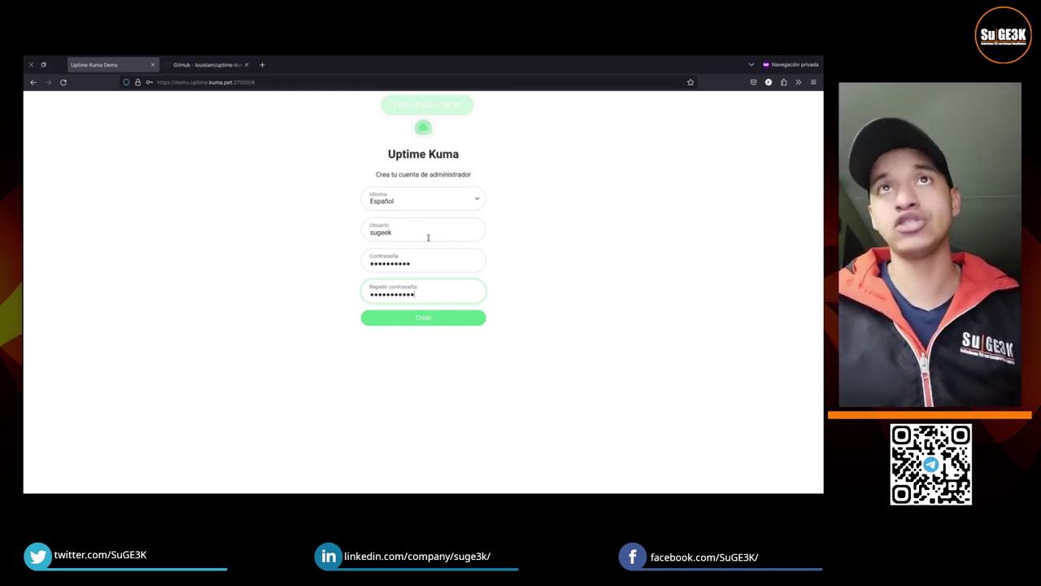
pyautogui.click(447, 323)
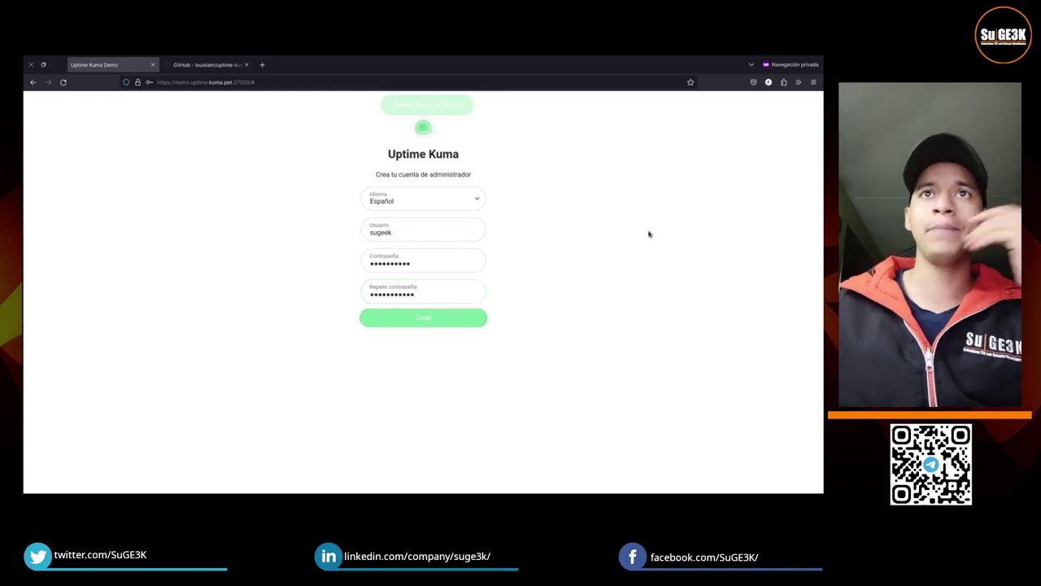
# Step: Retype both passwords so they match and submit with Enter to create the account
pyautogui.click(449, 263)
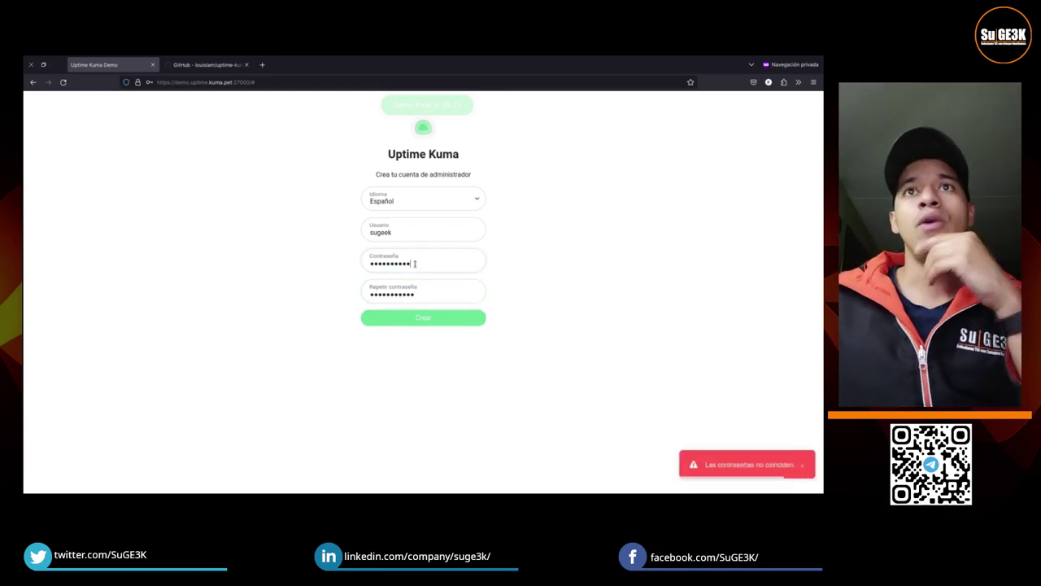
pyautogui.click(456, 314)
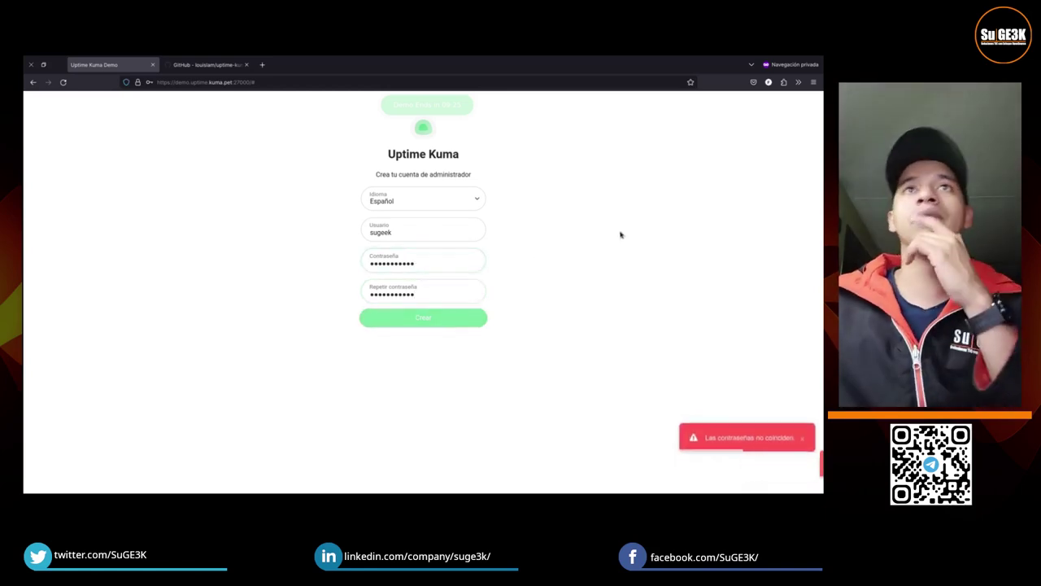
pyautogui.doubleClick(422, 263)
pyautogui.write('sug')
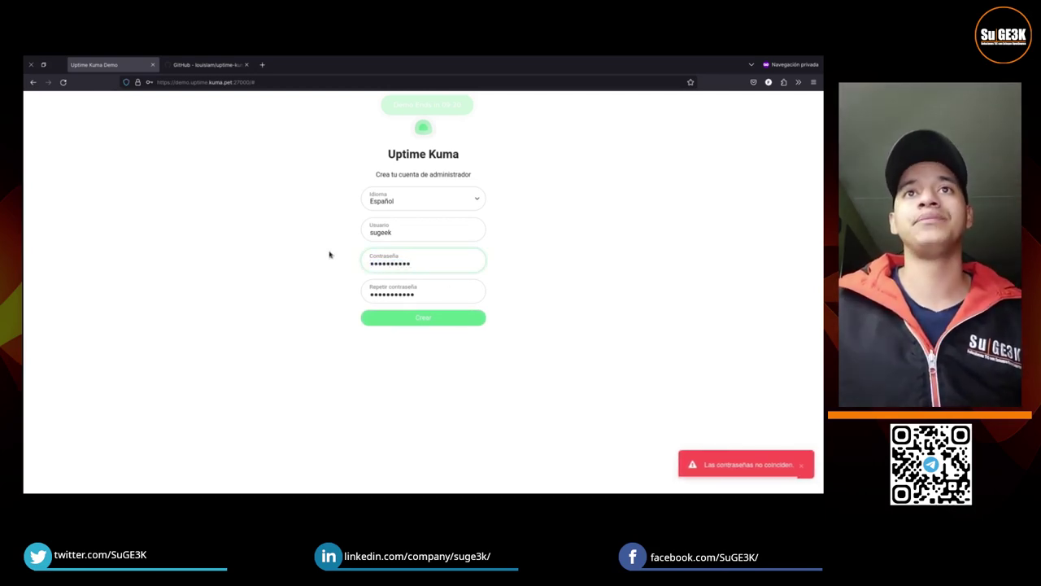
pyautogui.doubleClick(447, 295)
pyautogui.write('su')
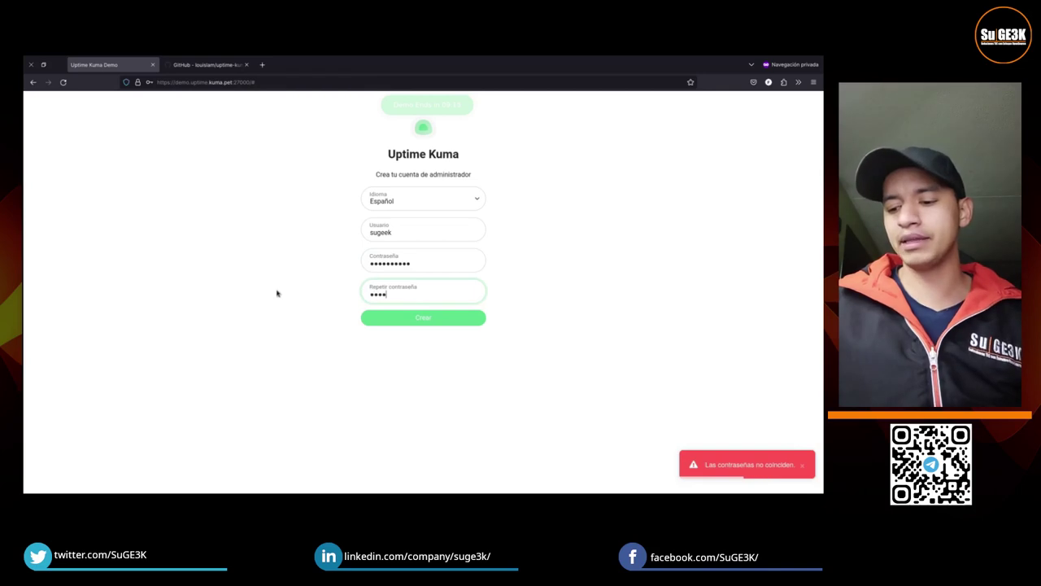
pyautogui.press('Return')
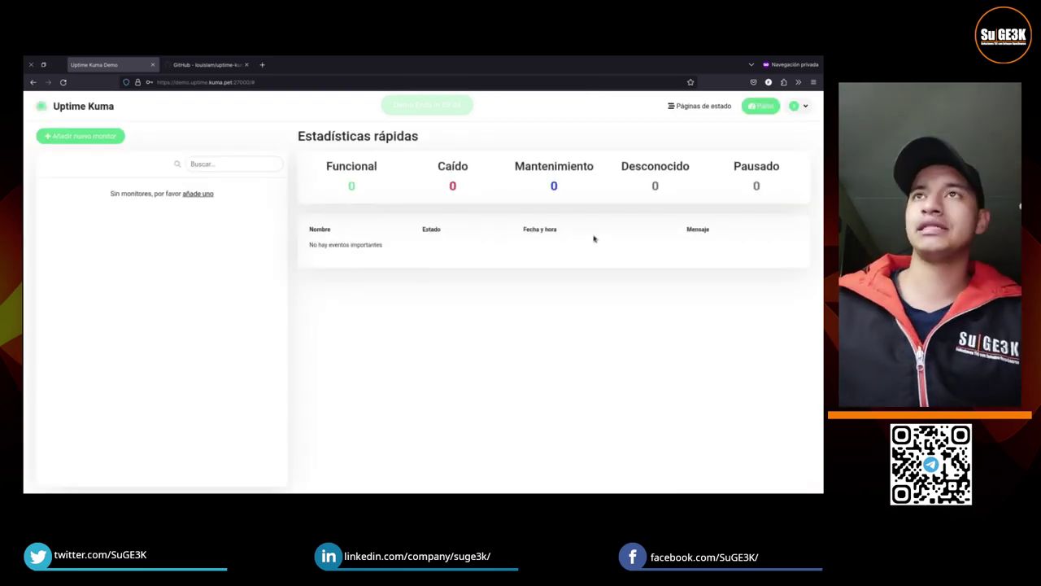
# Step: Create status page CLIENTE1 with slug cliente1, then open it from the status pages list
pyautogui.click(662, 107)
pyautogui.click(363, 158)
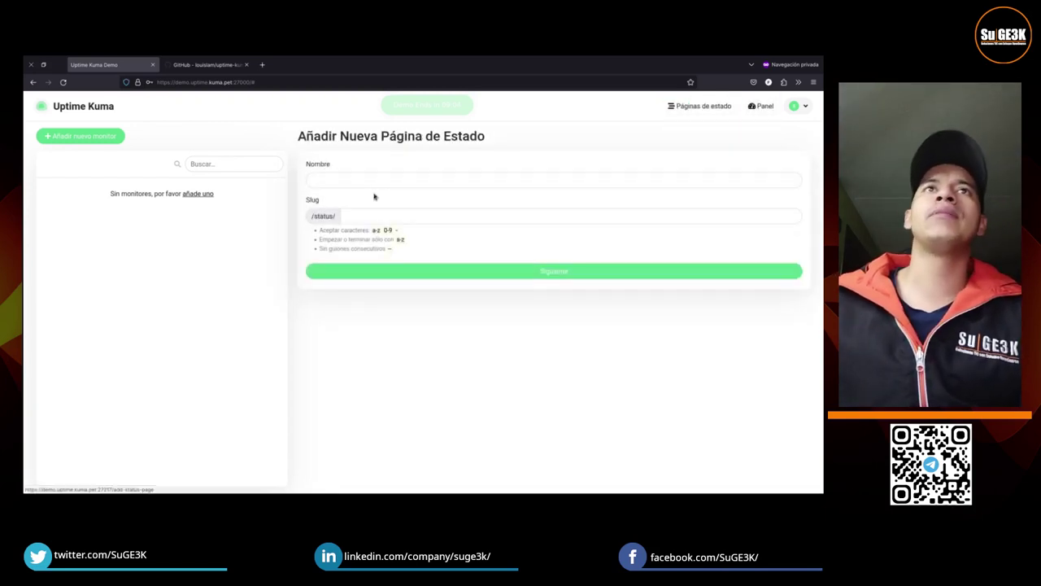
pyautogui.click(376, 182)
pyautogui.write('CLIENTE1')
pyautogui.click(403, 217)
pyautogui.write('CLIENTE1')
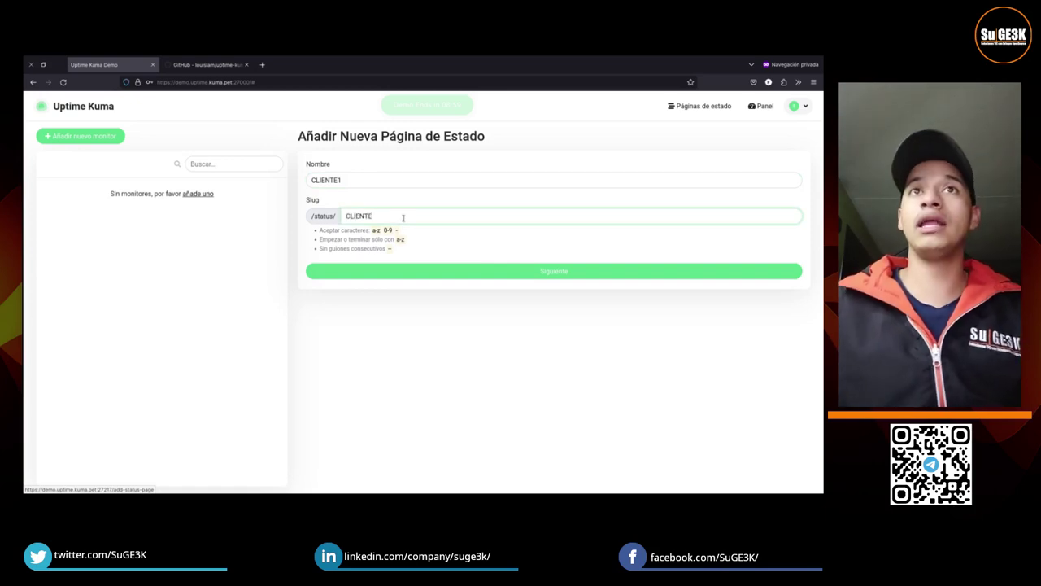
pyautogui.click(461, 270)
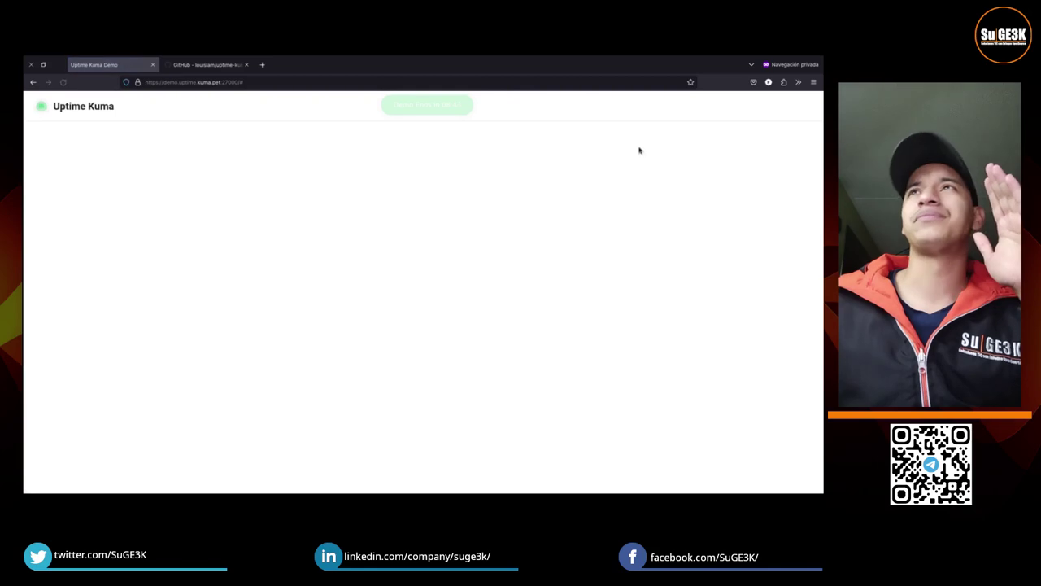
pyautogui.click(692, 106)
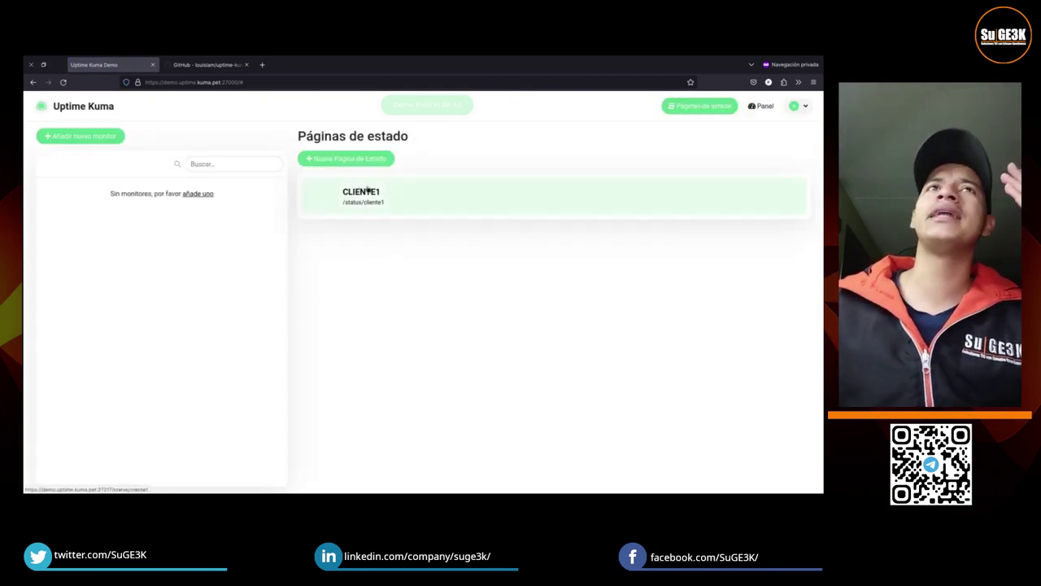
pyautogui.click(377, 209)
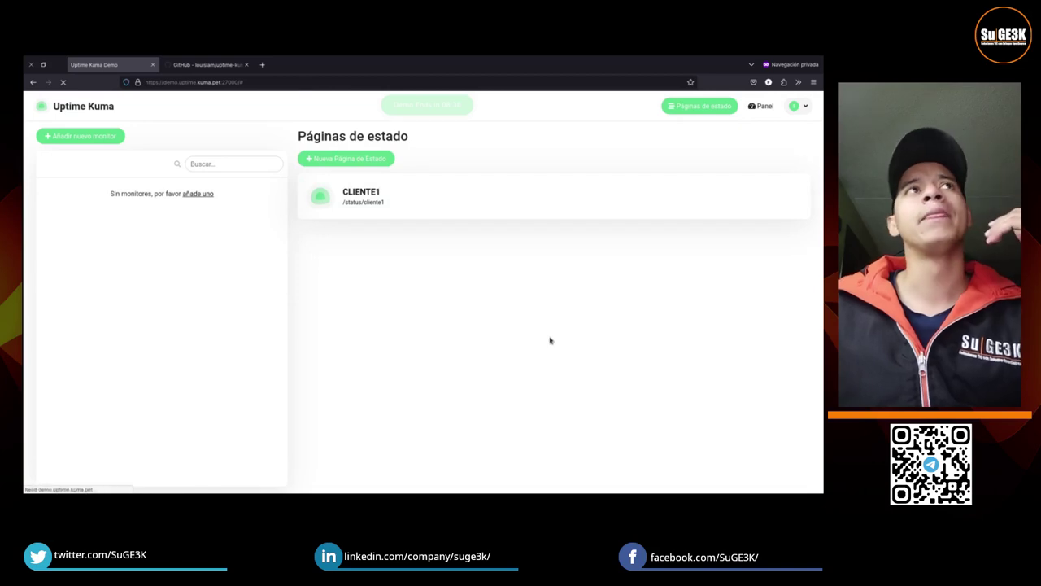
# Step: Open the CLIENTE1 editor and set footer 'asd' and description 'asdasd'
pyautogui.click(202, 140)
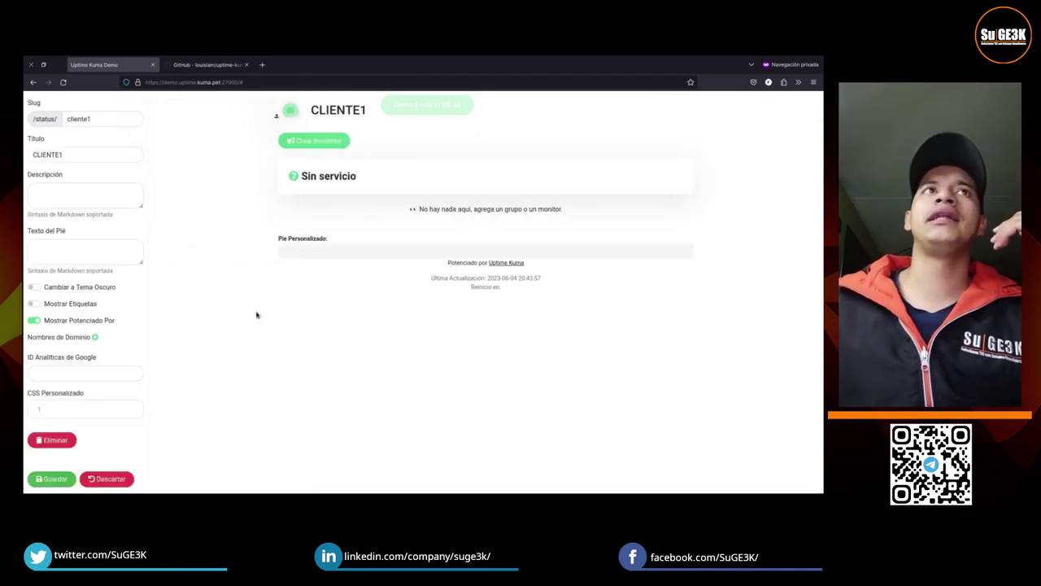
pyautogui.click(70, 244)
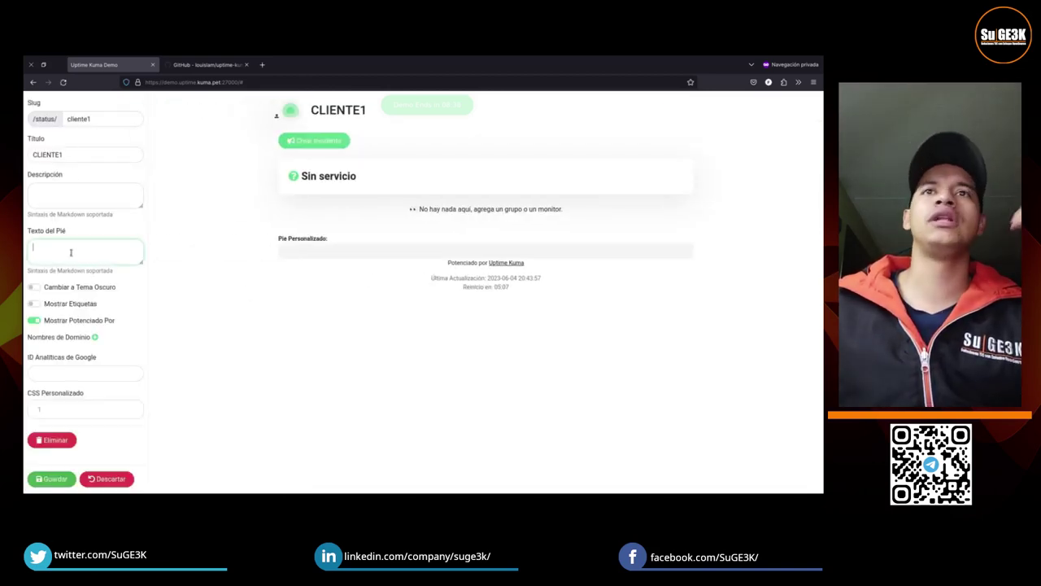
pyautogui.write('asd')
pyautogui.click(102, 200)
pyautogui.write('asdasd')
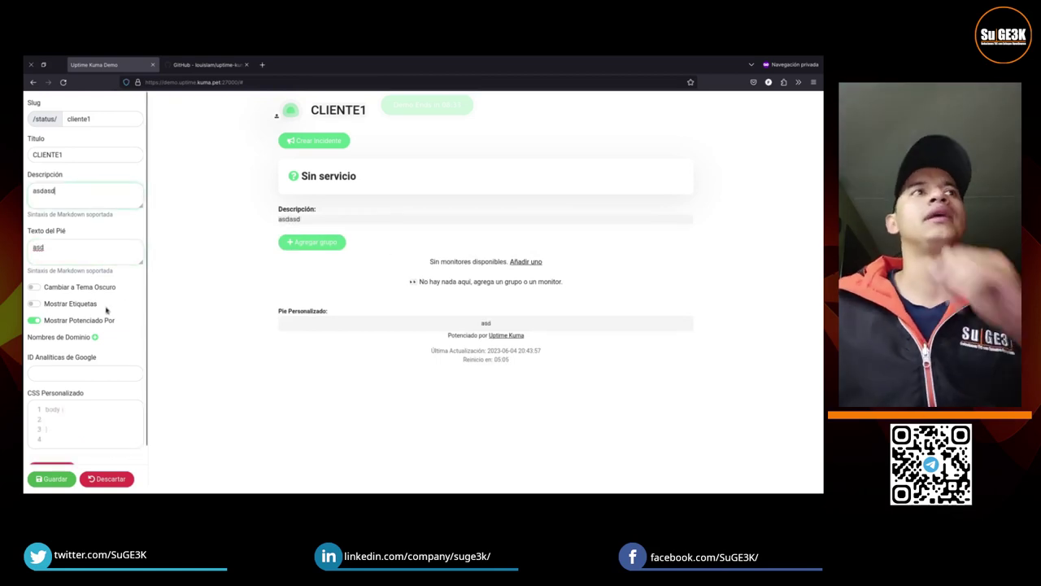
# Step: Toggle dark theme, tag display and the Powered By credit on and off, leaving Powered By shown
pyautogui.click(76, 291)
pyautogui.click(76, 290)
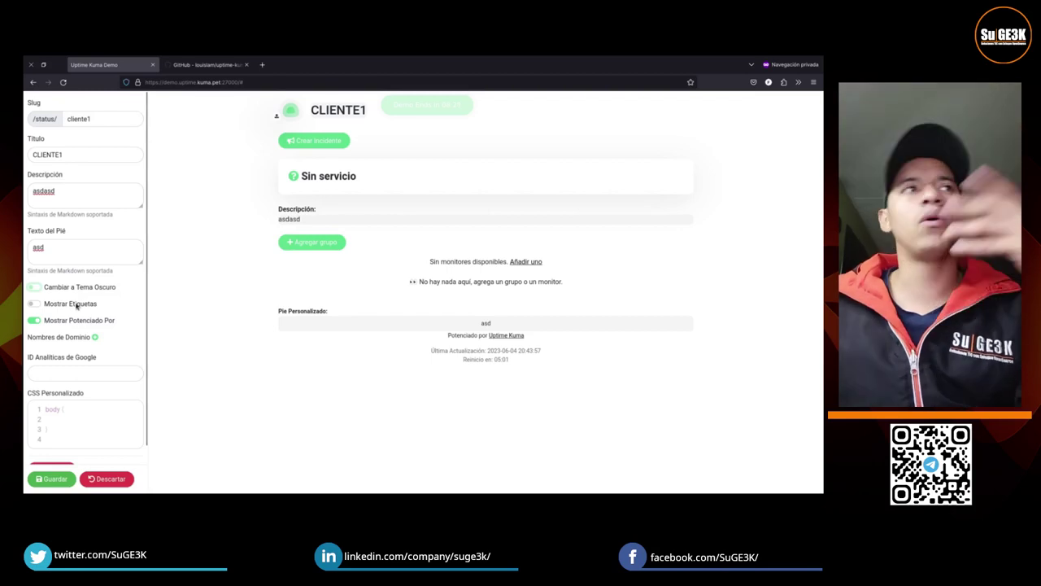
pyautogui.click(77, 306)
pyautogui.click(77, 307)
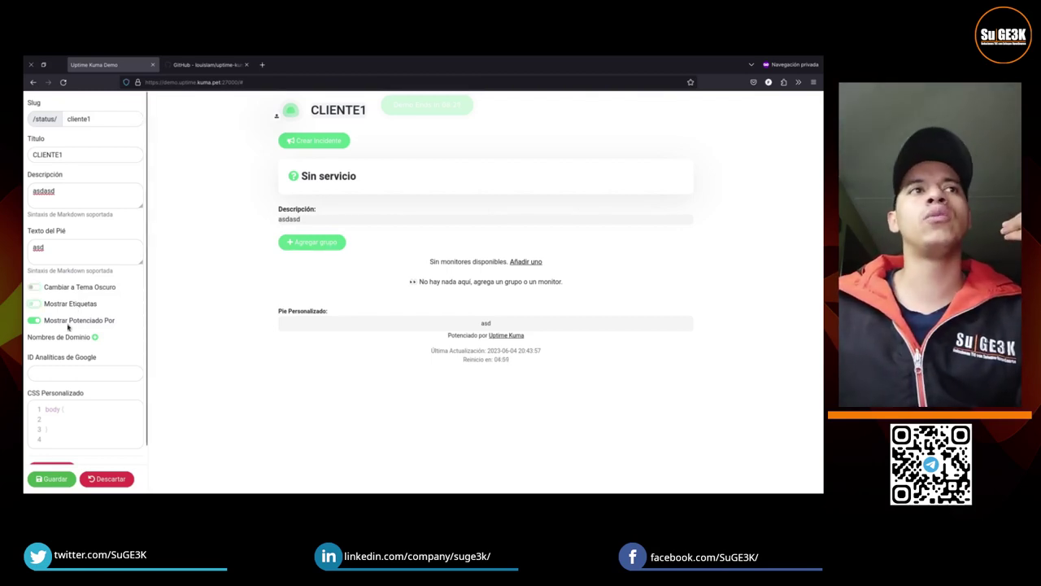
pyautogui.click(68, 326)
pyautogui.click(68, 326)
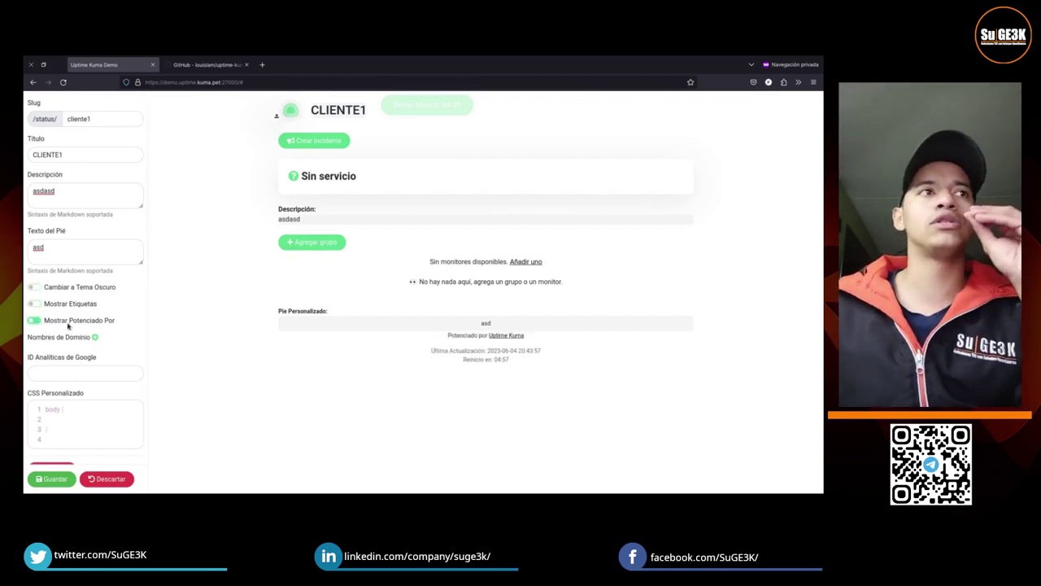
# Step: Add an empty custom domain entry and leave the Google Analytics ID blank
pyautogui.click(94, 337)
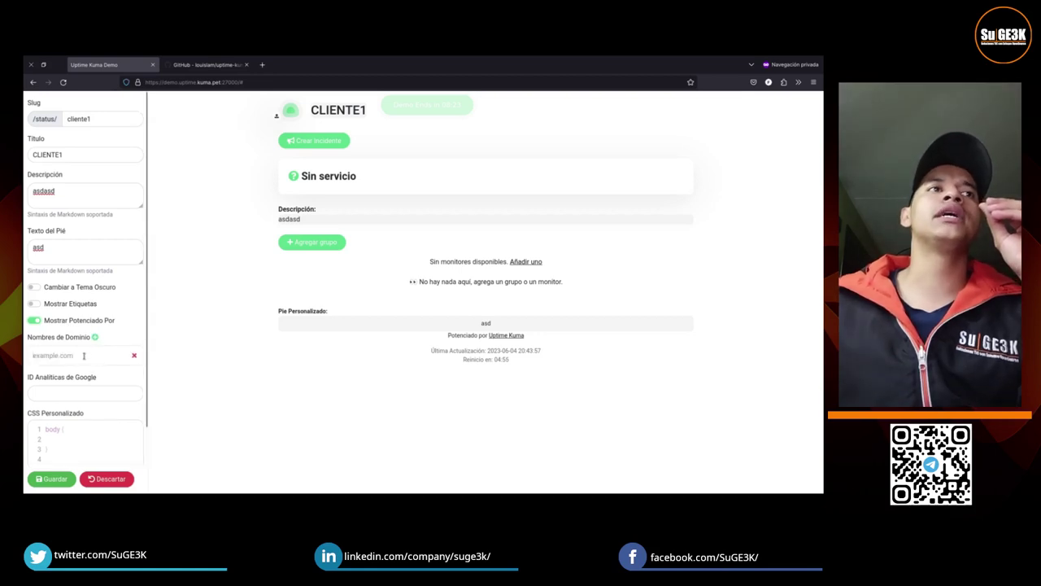
pyautogui.click(81, 392)
pyautogui.scroll(-1, 83, 390)
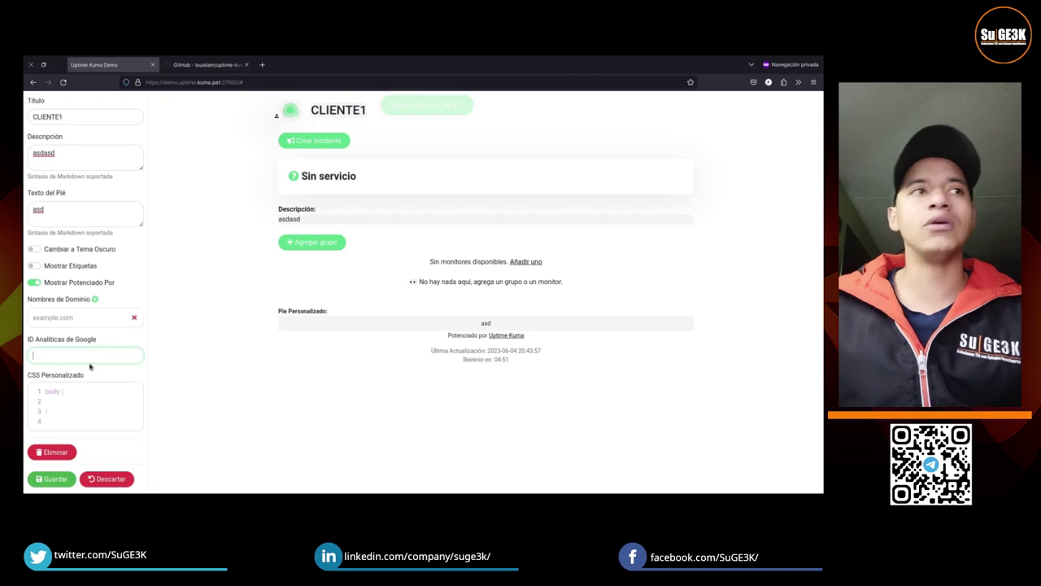
pyautogui.click(65, 408)
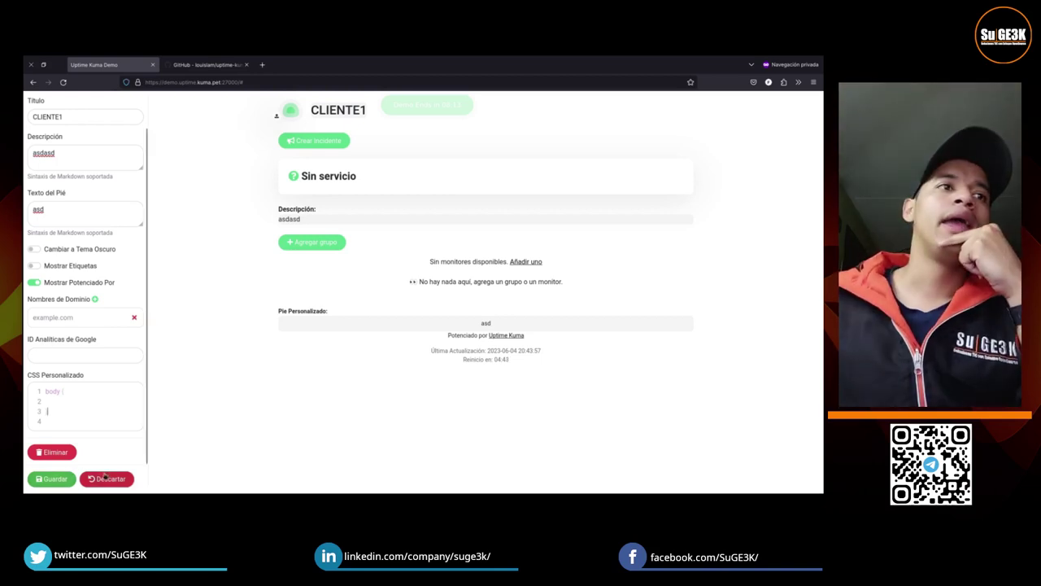
# Step: Delete the CLIENTE1 status page, leaving 'Sin páginas de estado', and begin adding a new monitor
pyautogui.click(65, 457)
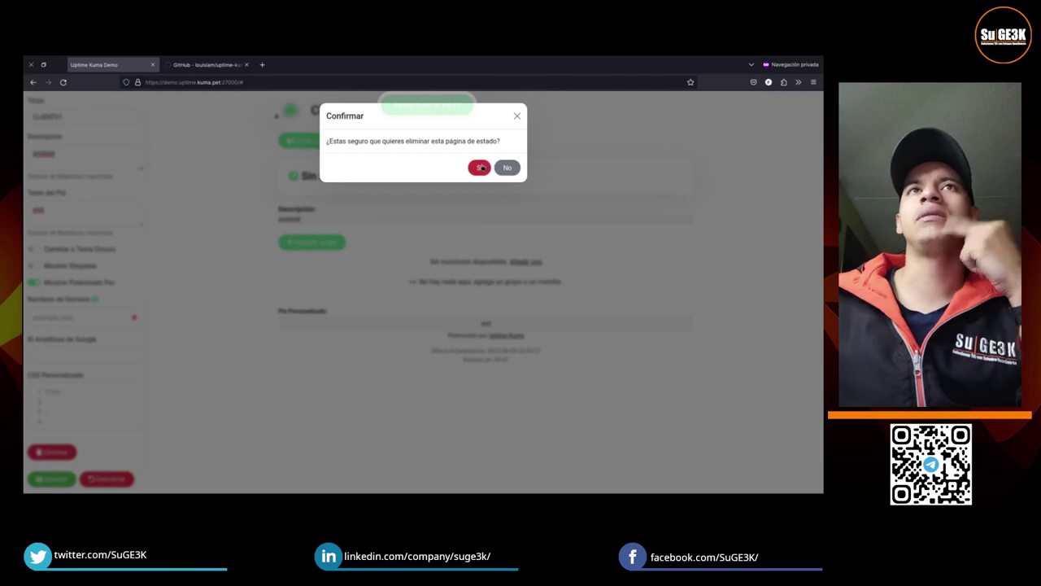
pyautogui.click(479, 166)
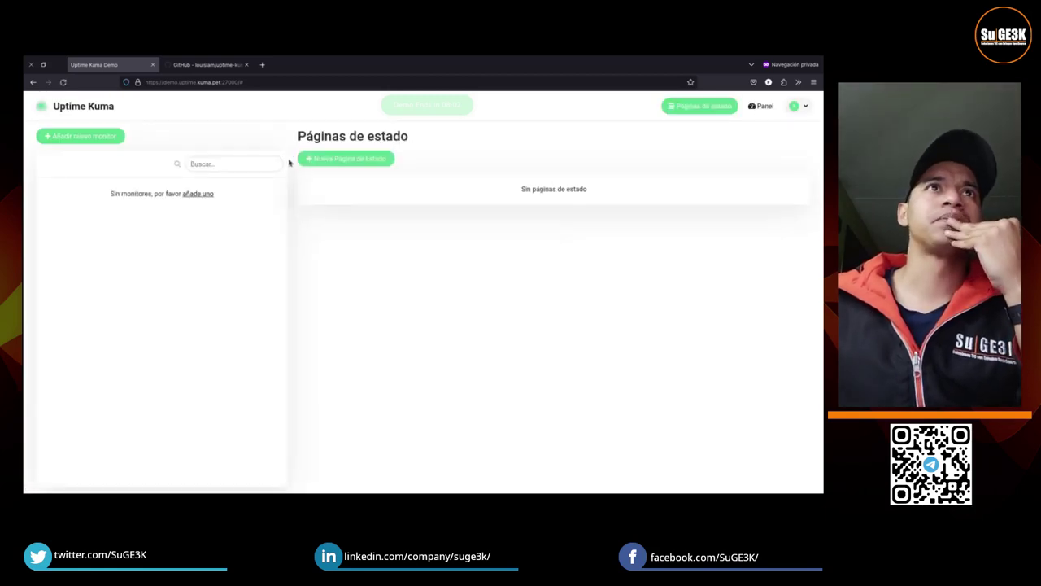
pyautogui.click(108, 138)
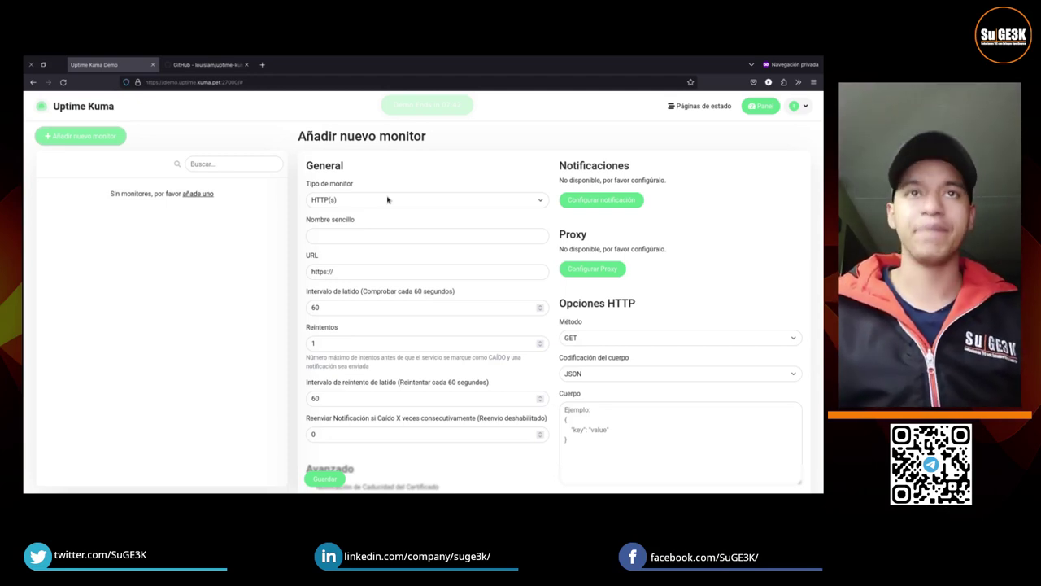
# Step: Name the new monitor 'PRIORIDAD ALTA: SUGEEK - HTTP'
pyautogui.click(378, 203)
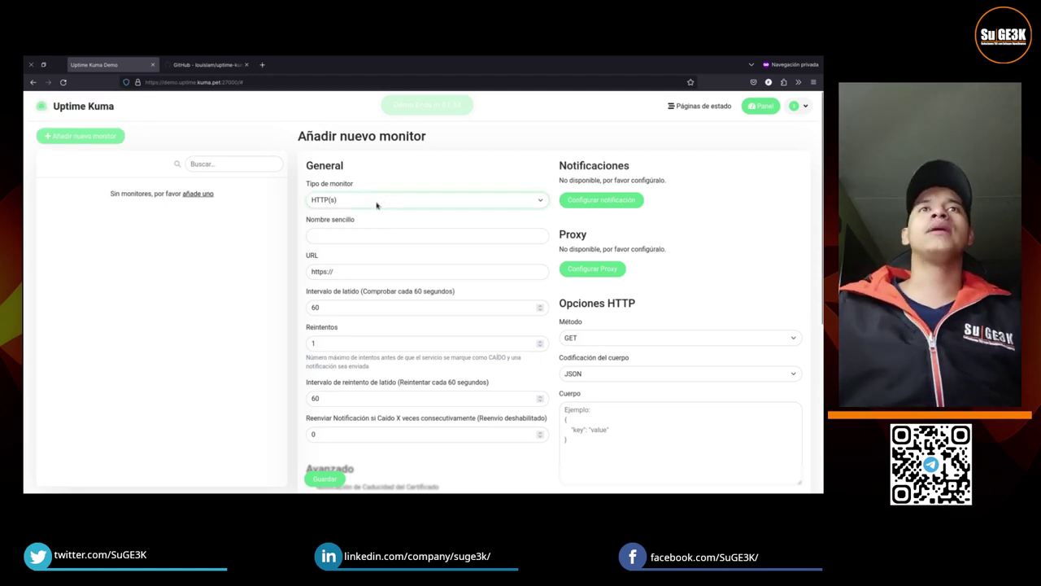
pyautogui.click(349, 234)
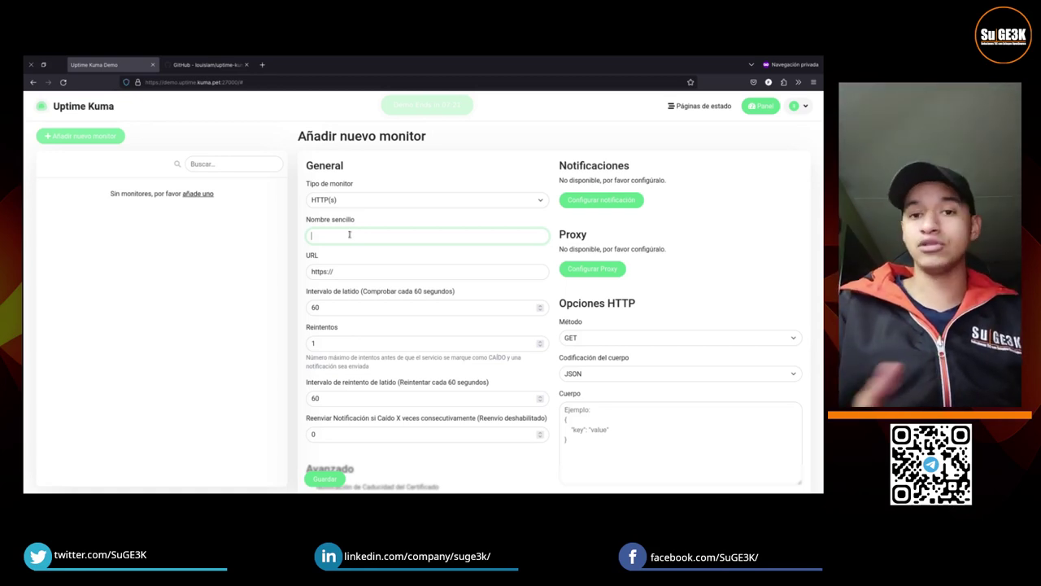
pyautogui.write('PRIORIR')
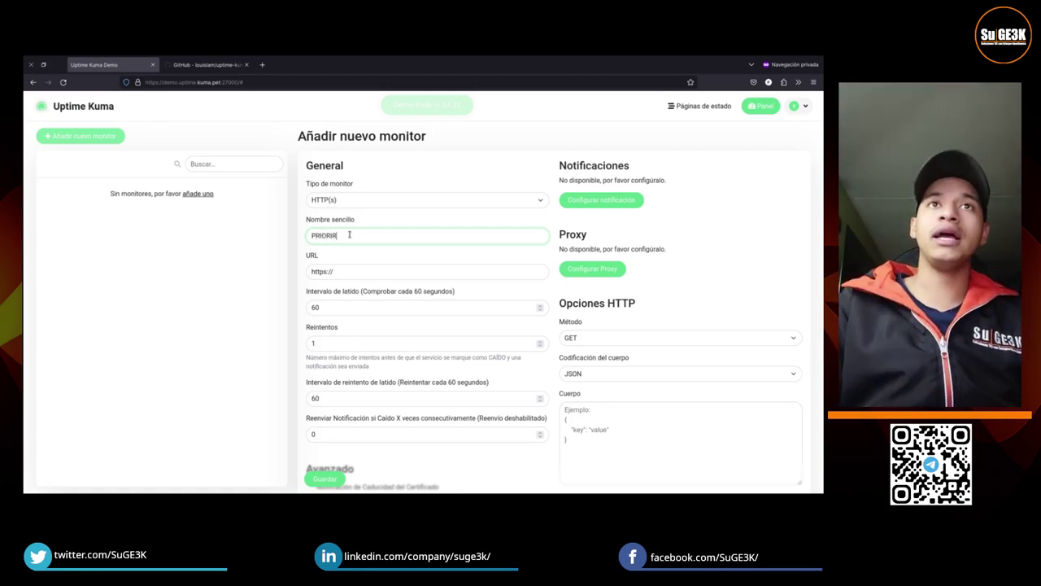
pyautogui.press('BackSpace')
pyautogui.write('DAD ALTA')
pyautogui.write(': WEB')
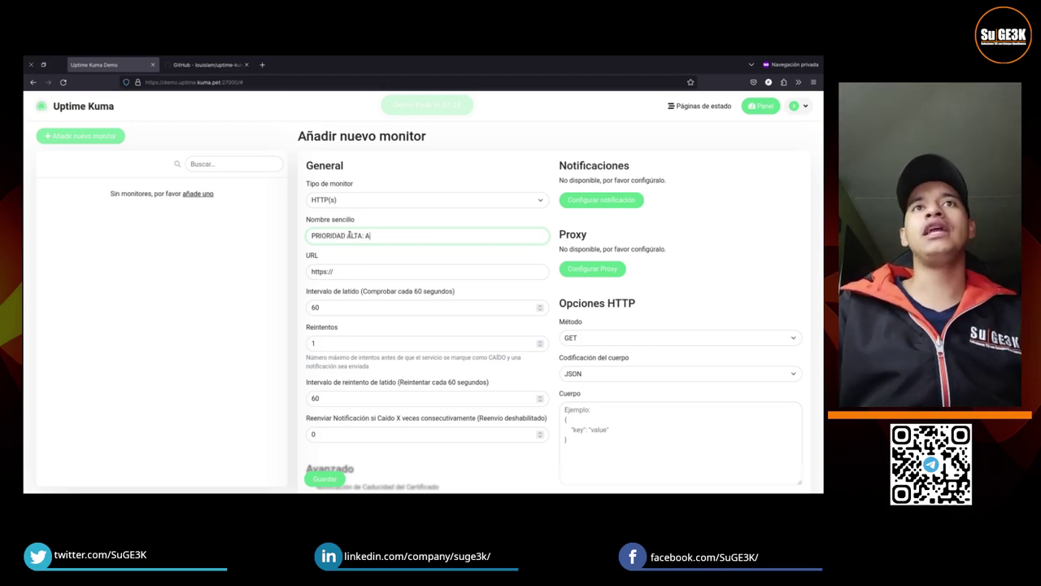
pyautogui.press('BackSpace')
pyautogui.press('BackSpace')
pyautogui.press('BackSpace')
pyautogui.press('BackSpace')
pyautogui.write('SUG')
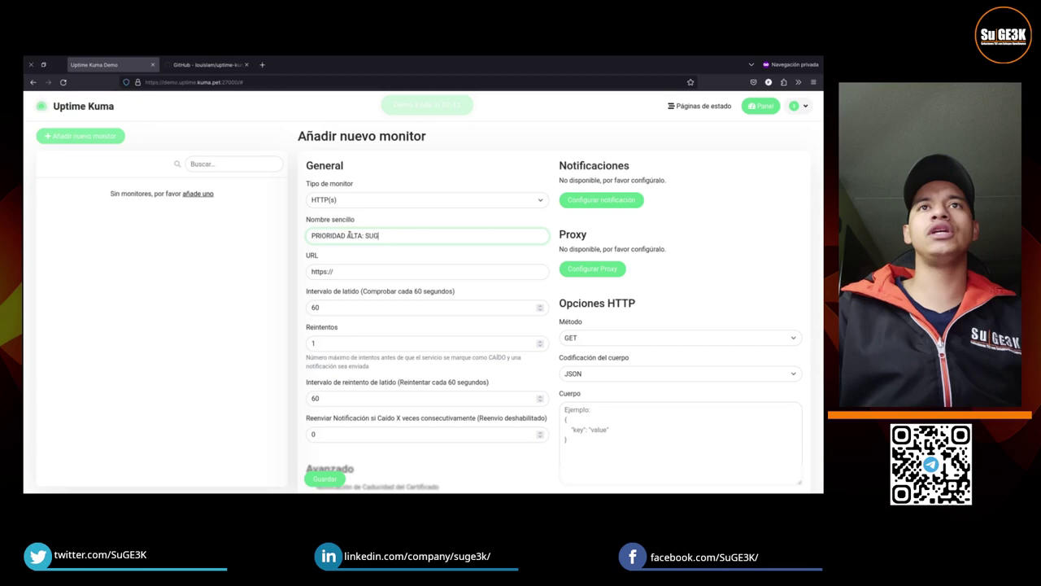
pyautogui.write('EEK - GIS')
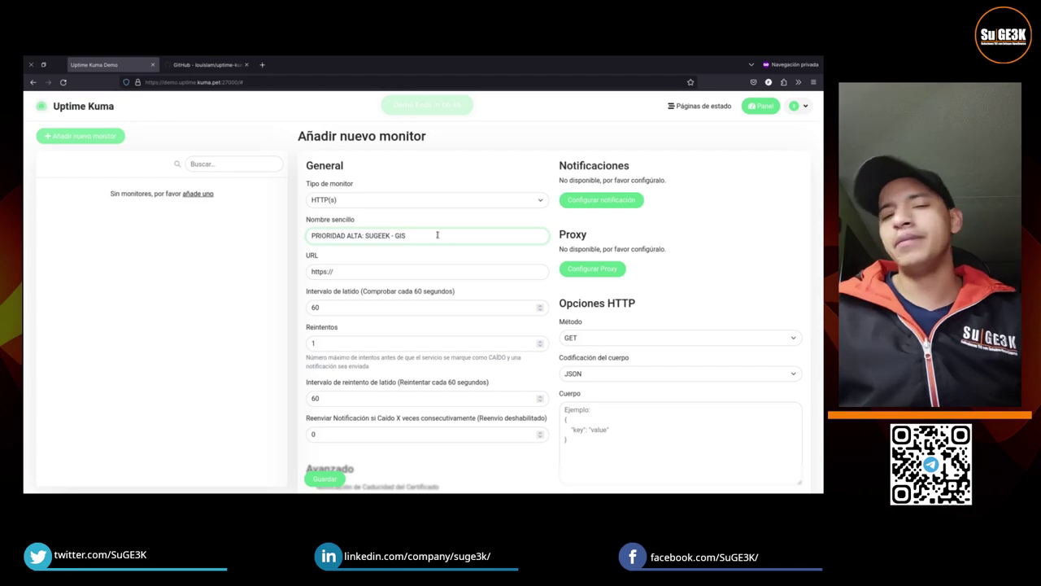
pyautogui.press('BackSpace')
pyautogui.press('BackSpace')
pyautogui.press('BackSpace')
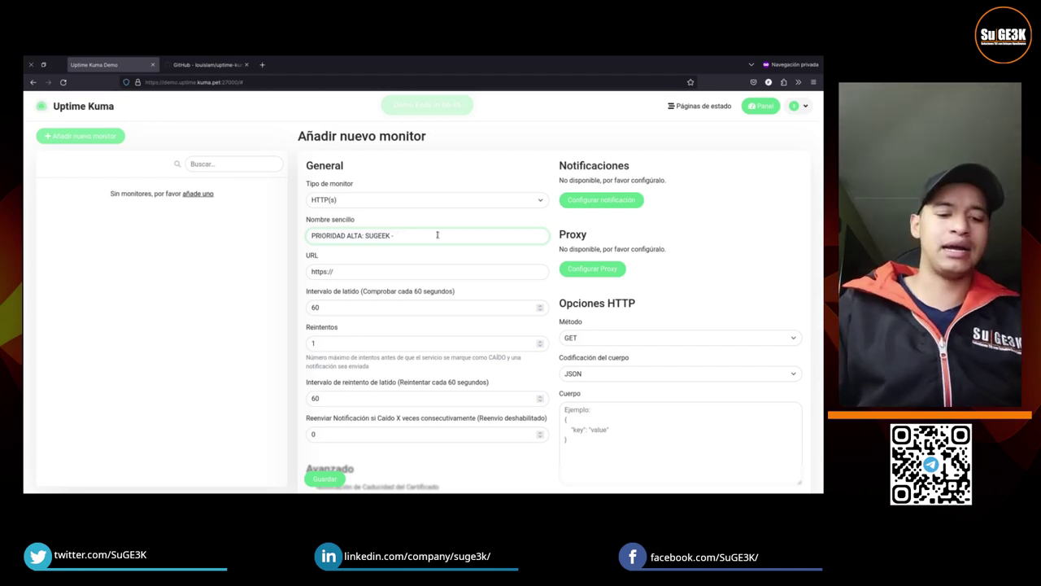
pyautogui.write('HTTP')
pyautogui.click(374, 272)
pyautogui.write('www.sugeek.co')
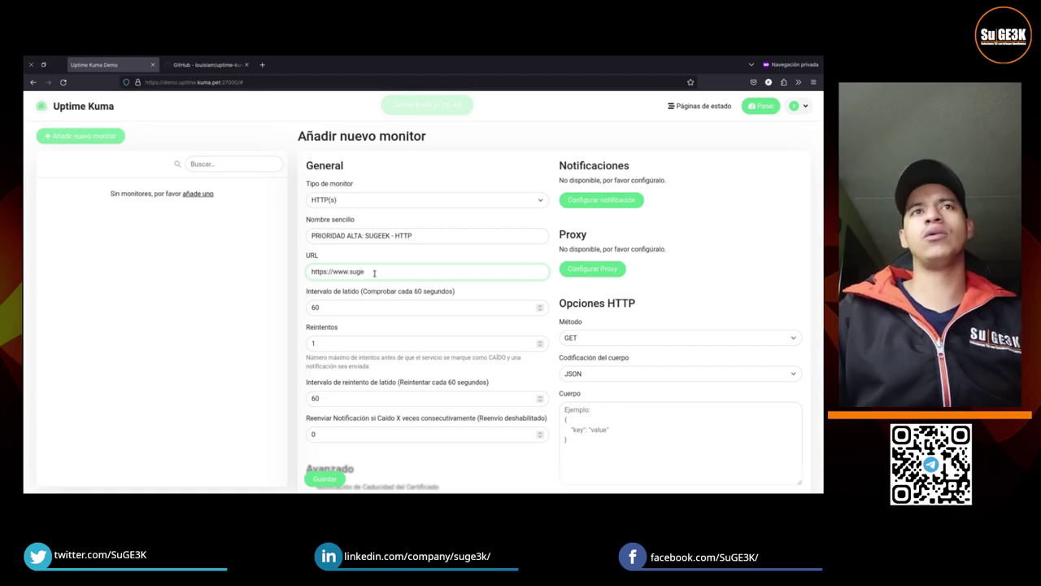
pyautogui.click(350, 300)
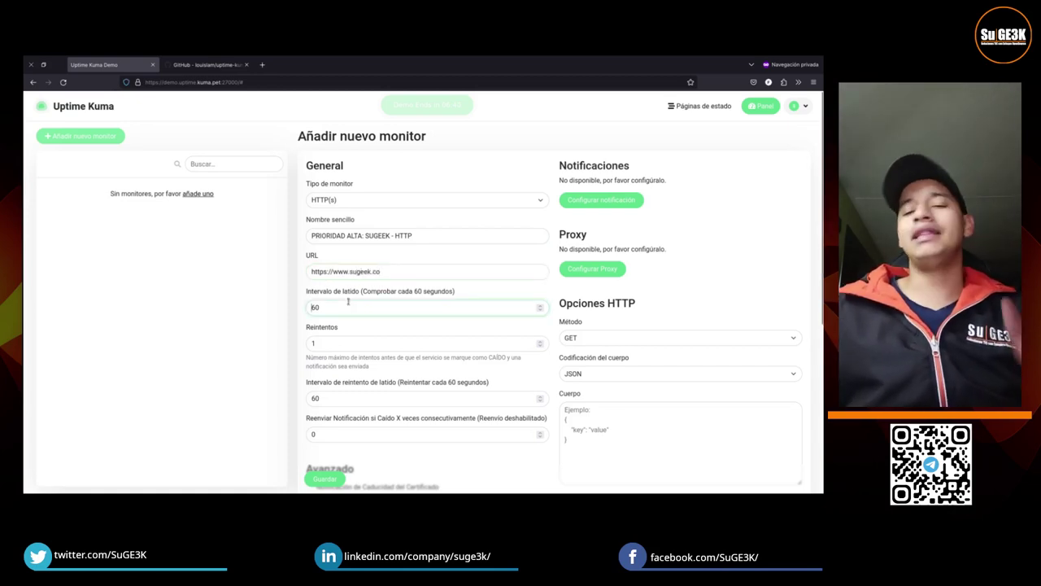
pyautogui.press('Tab')
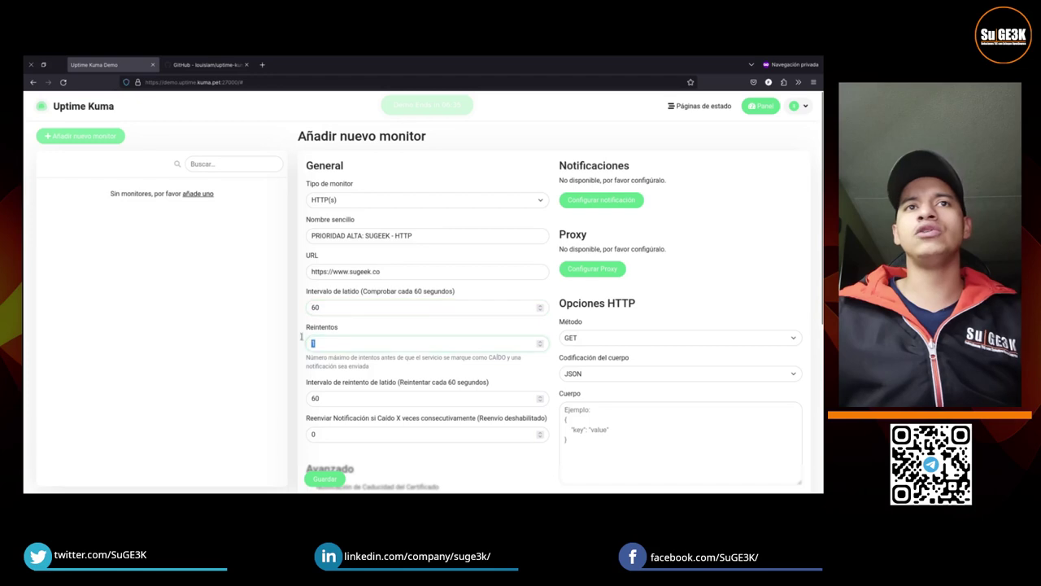
pyautogui.write('2')
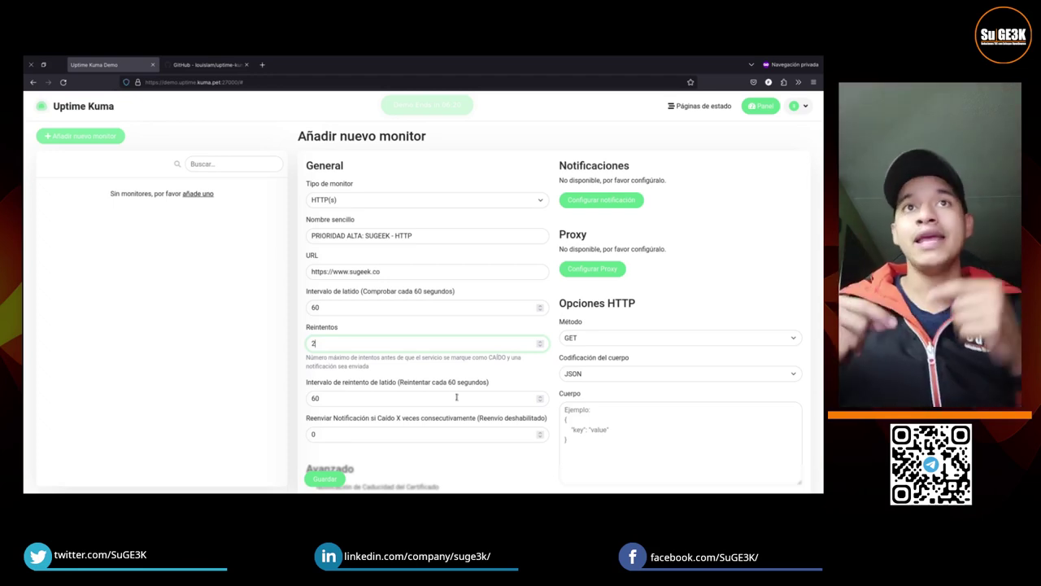
# Step: Switch the monitor type to Push to reveal its push URL, briefly checking the GitHub README
pyautogui.click(466, 200)
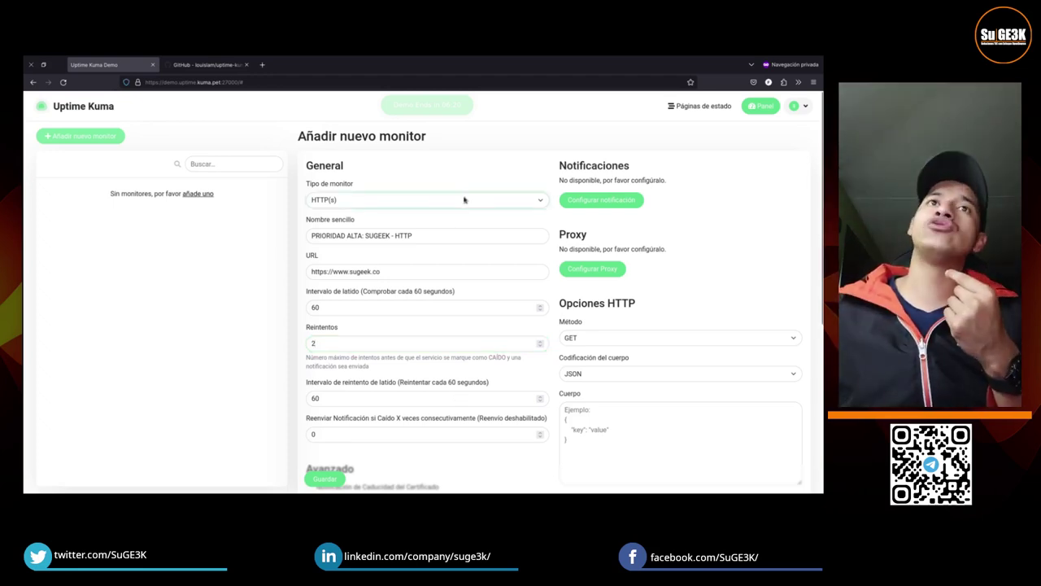
pyautogui.click(371, 305)
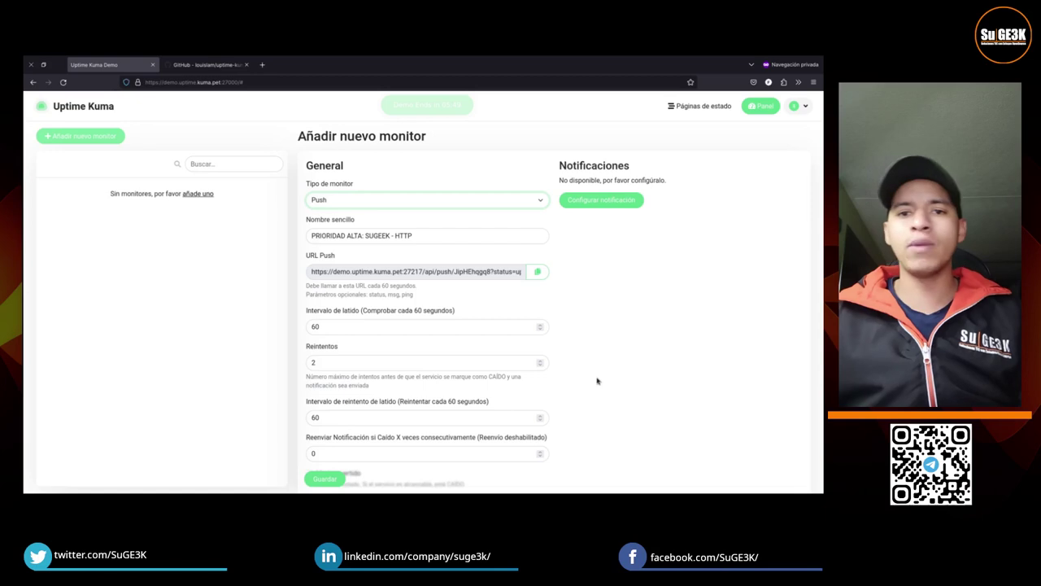
pyautogui.doubleClick(362, 273)
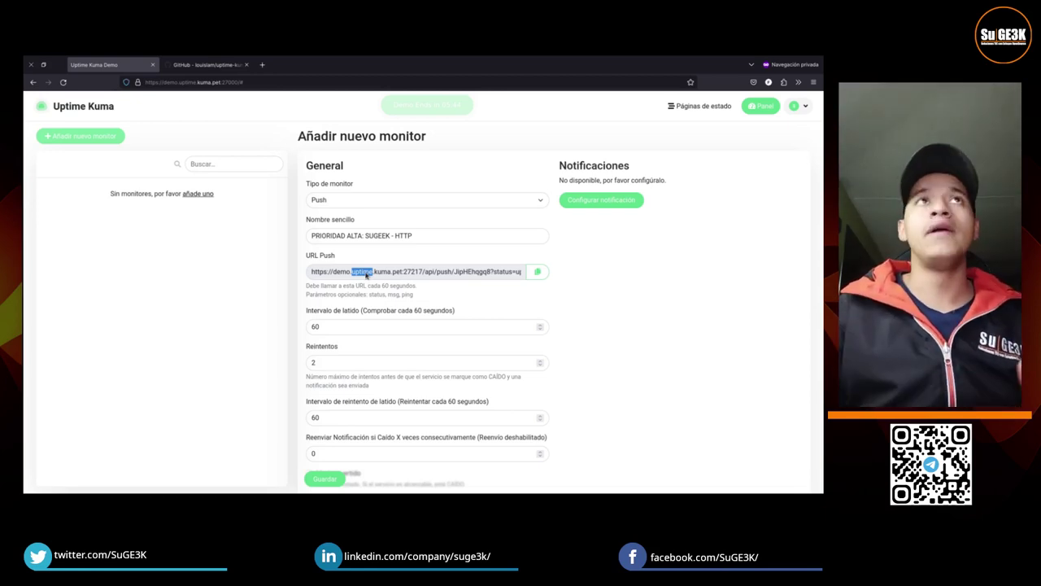
pyautogui.click(231, 67)
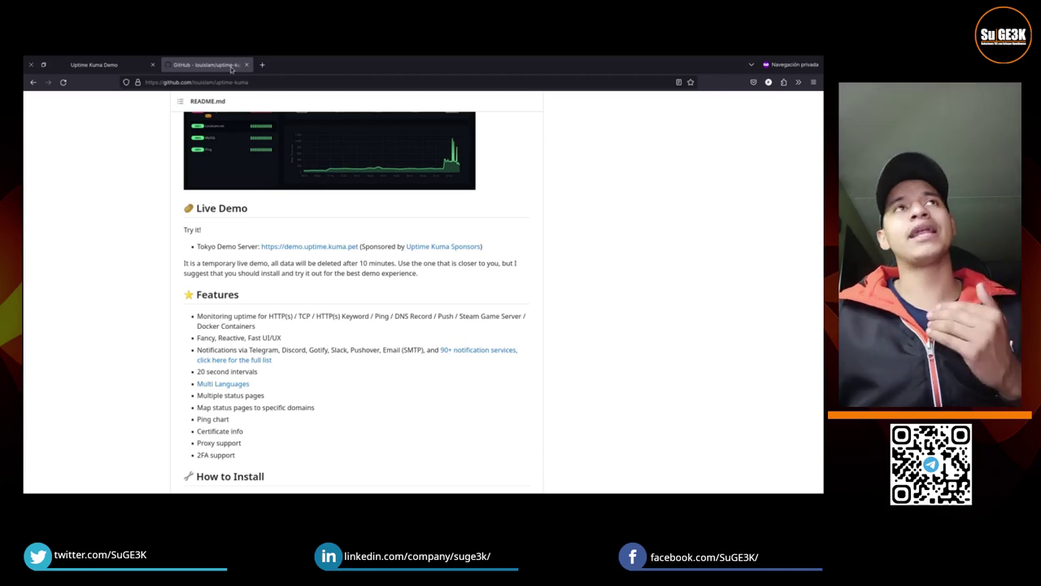
pyautogui.click(120, 63)
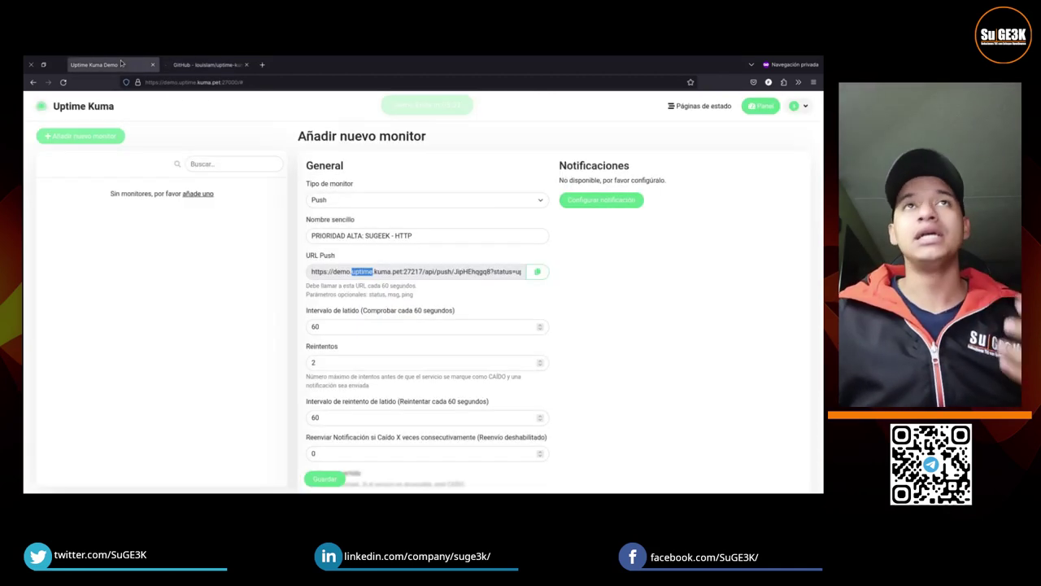
pyautogui.click(428, 205)
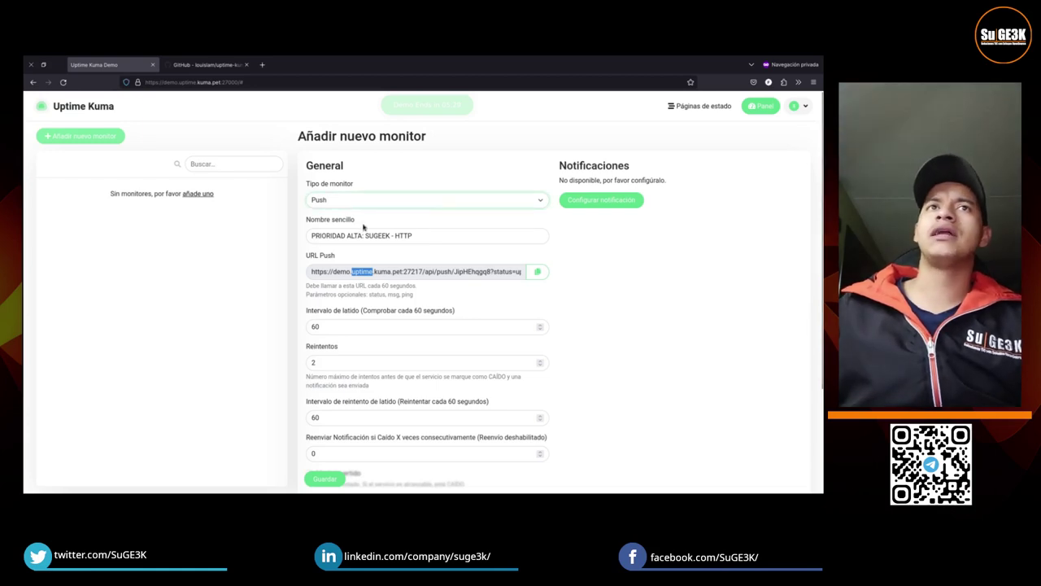
# Step: Switch the monitor type back to HTTP(s) by keyboard, keeping the name, URL and 2 retries
pyautogui.press('h')
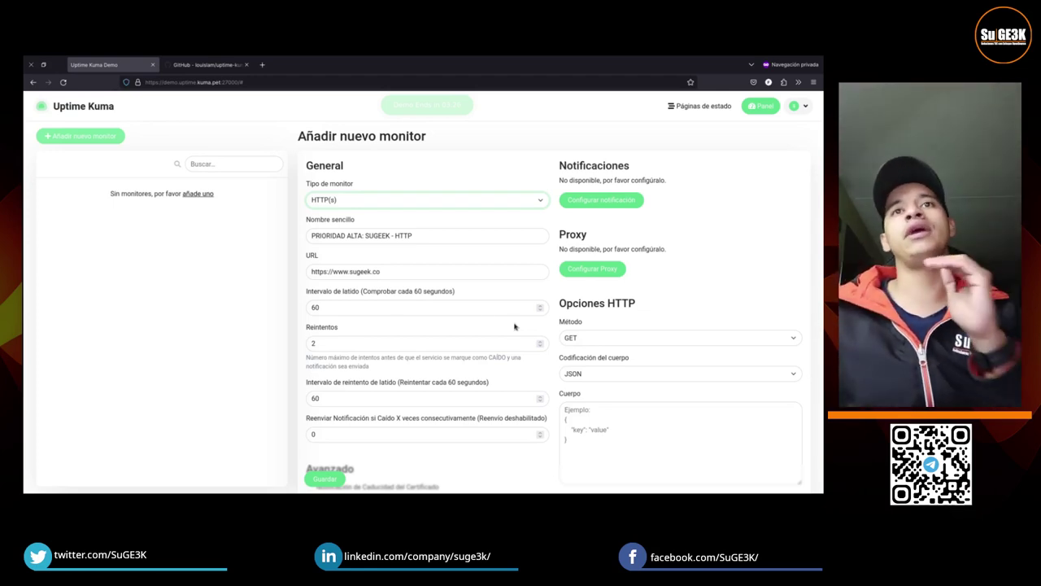
pyautogui.scroll(-5, 399, 413)
pyautogui.scroll(-1, 364, 413)
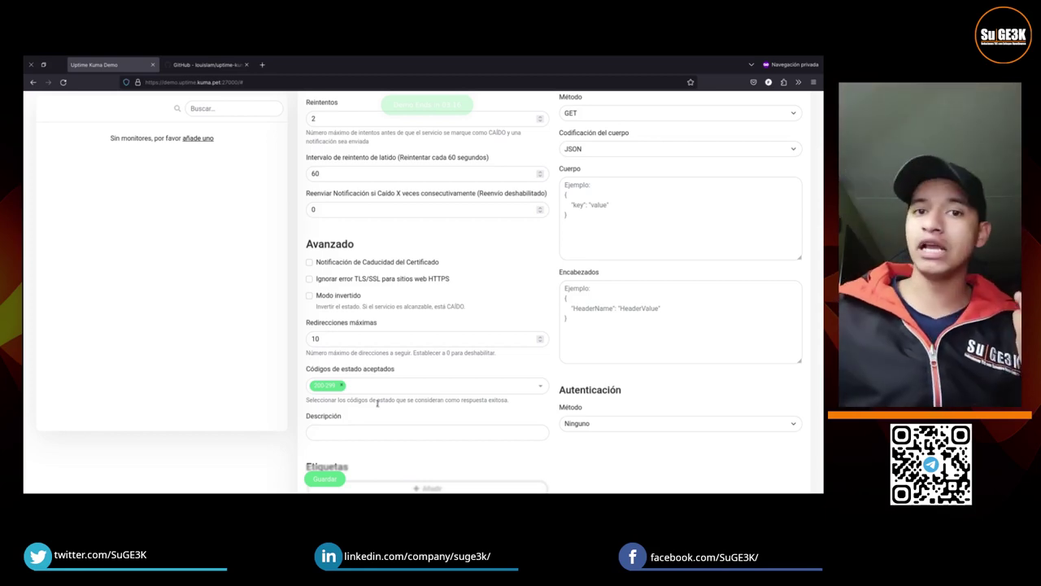
pyautogui.scroll(1, 673, 204)
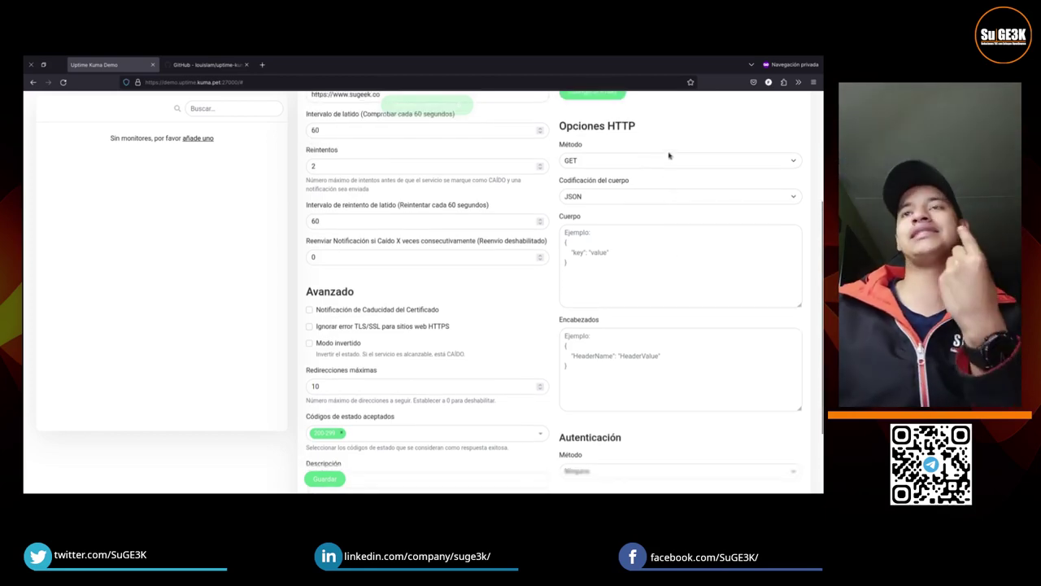
pyautogui.click(669, 155)
pyautogui.click(655, 239)
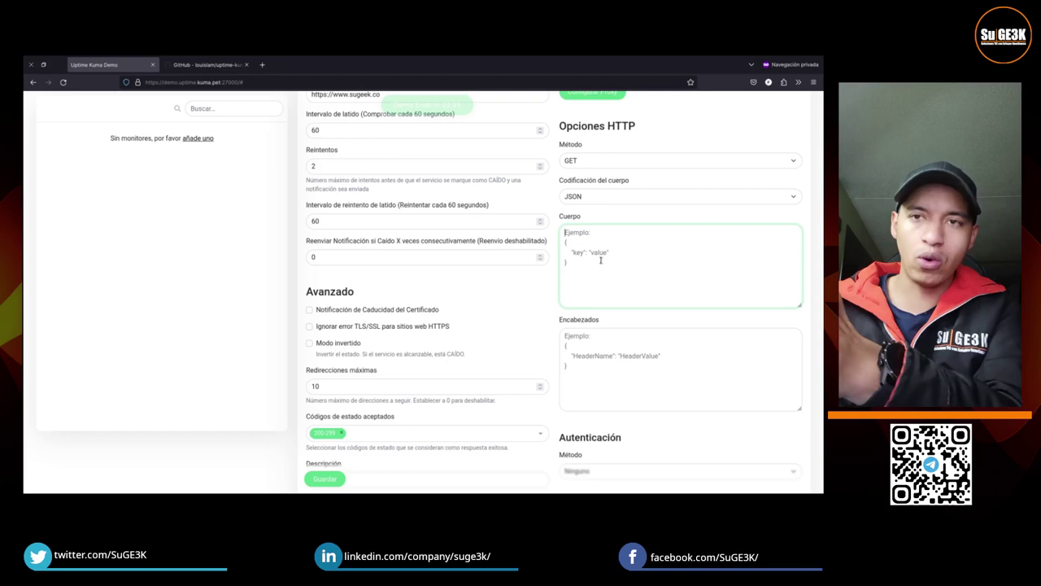
pyautogui.click(611, 163)
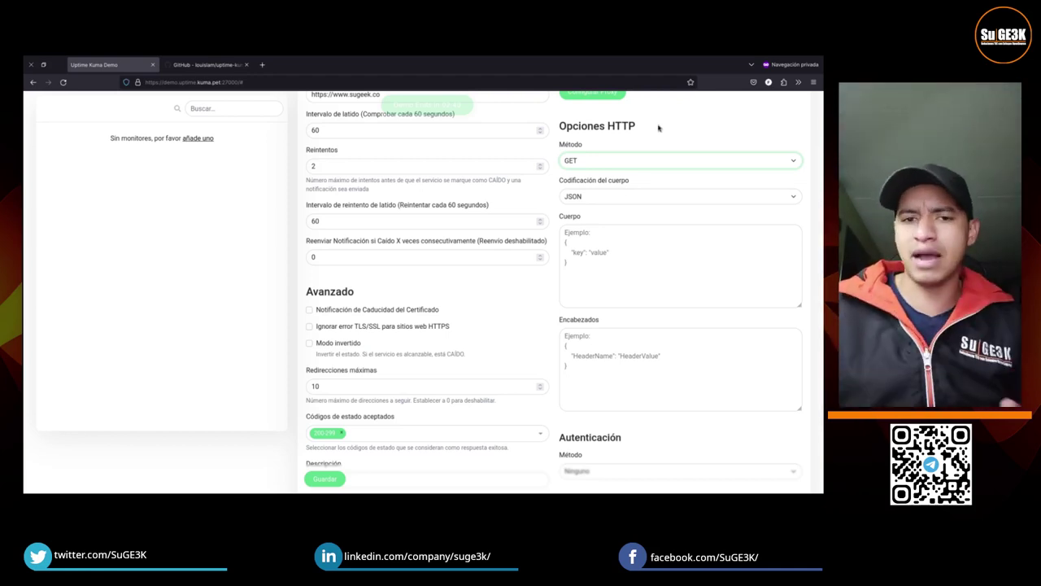
# Step: Tick 'Notificación de Caducidad del Certificado' under Avanzado, leaving TLS/SSL errors not ignored
pyautogui.click(388, 310)
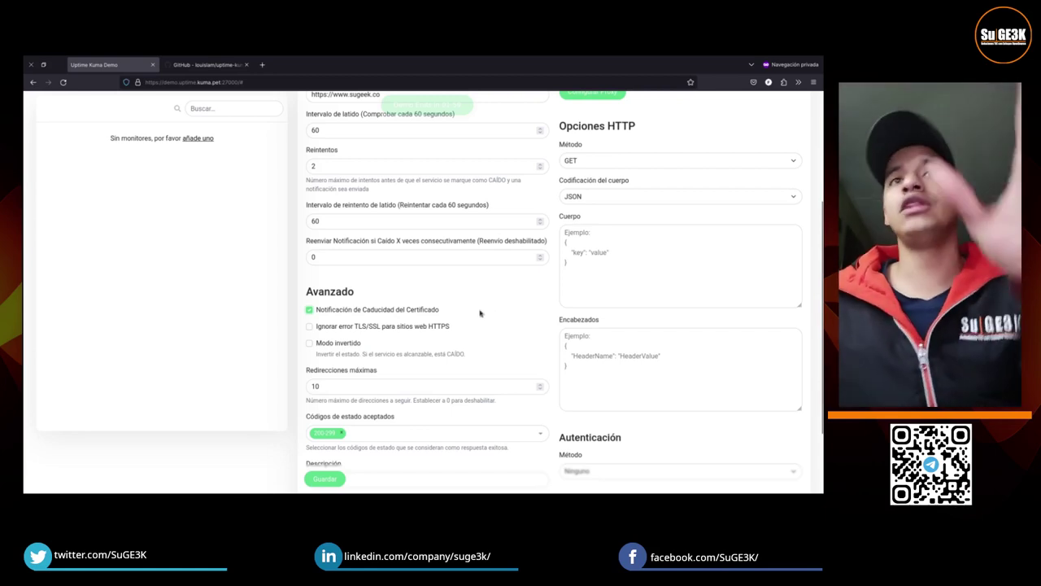
pyautogui.scroll(-3, 480, 311)
pyautogui.doubleClick(383, 290)
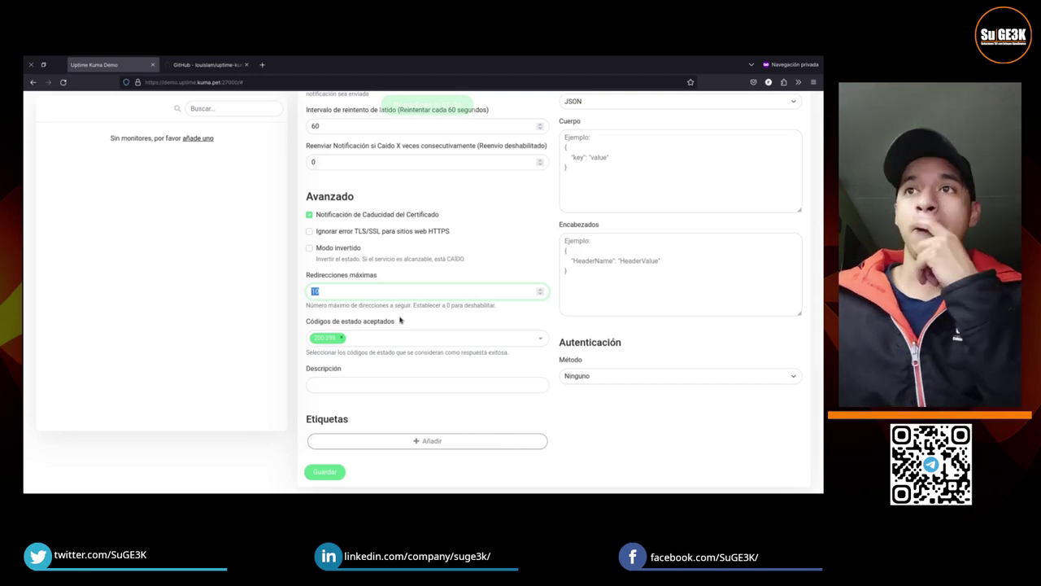
pyautogui.click(421, 387)
pyautogui.click(636, 377)
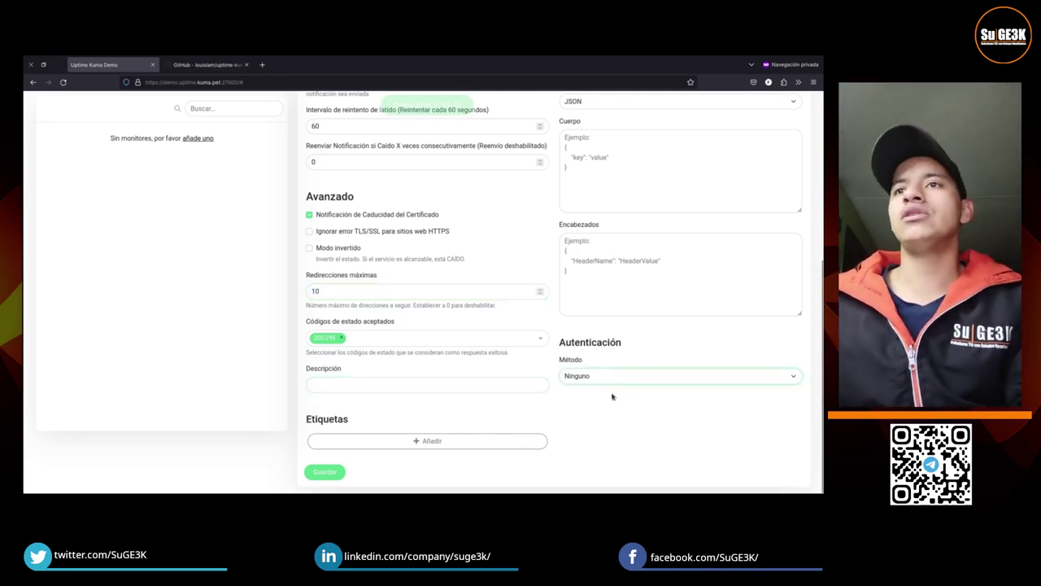
pyautogui.click(604, 405)
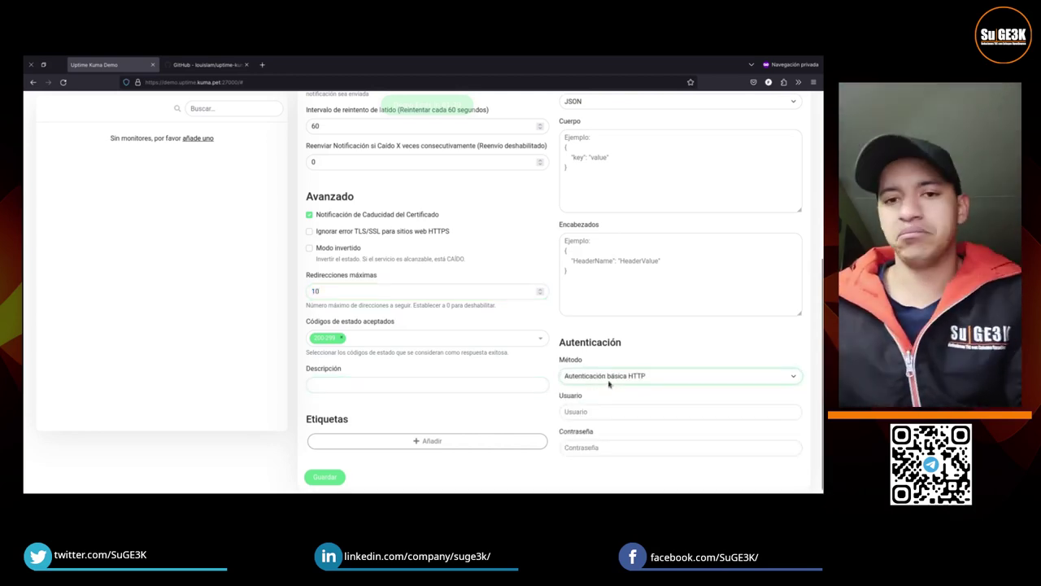
pyautogui.click(609, 382)
pyautogui.click(588, 393)
pyautogui.click(632, 281)
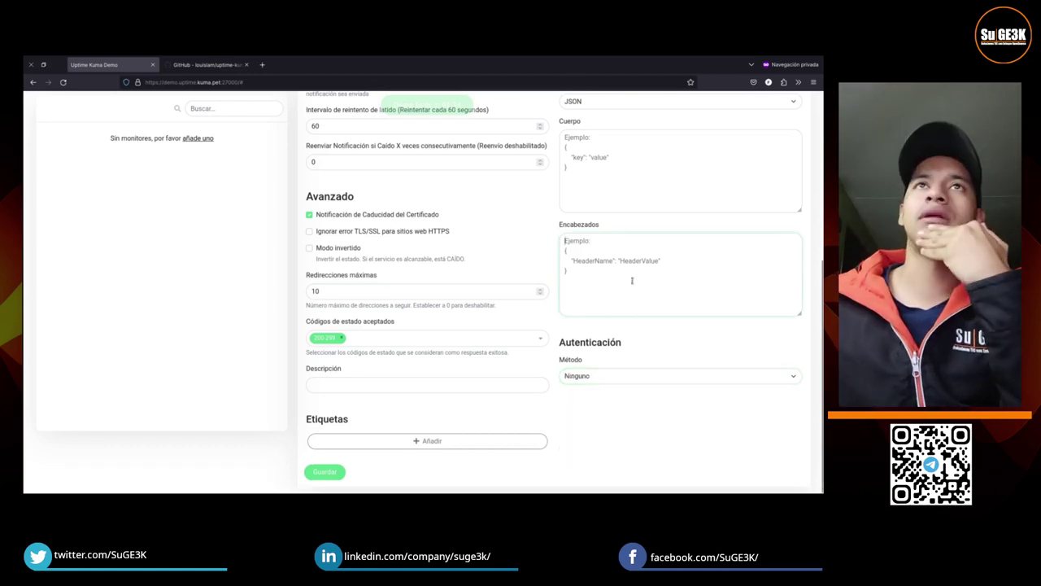
pyautogui.scroll(5, 633, 281)
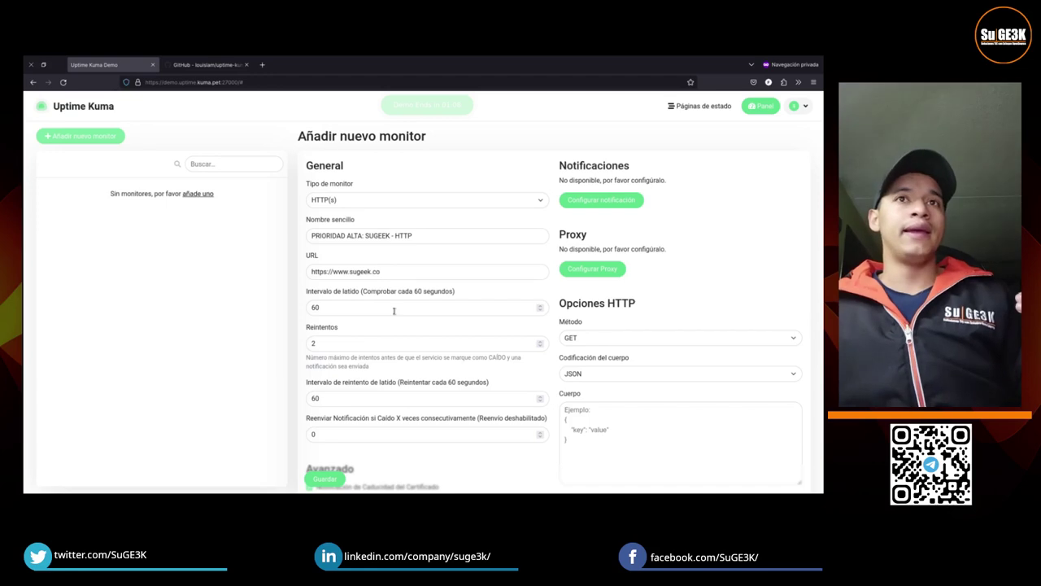
# Step: Change the heartbeat interval from 60 to 90 seconds, which also sets retries to 90
pyautogui.doubleClick(394, 311)
pyautogui.write('90')
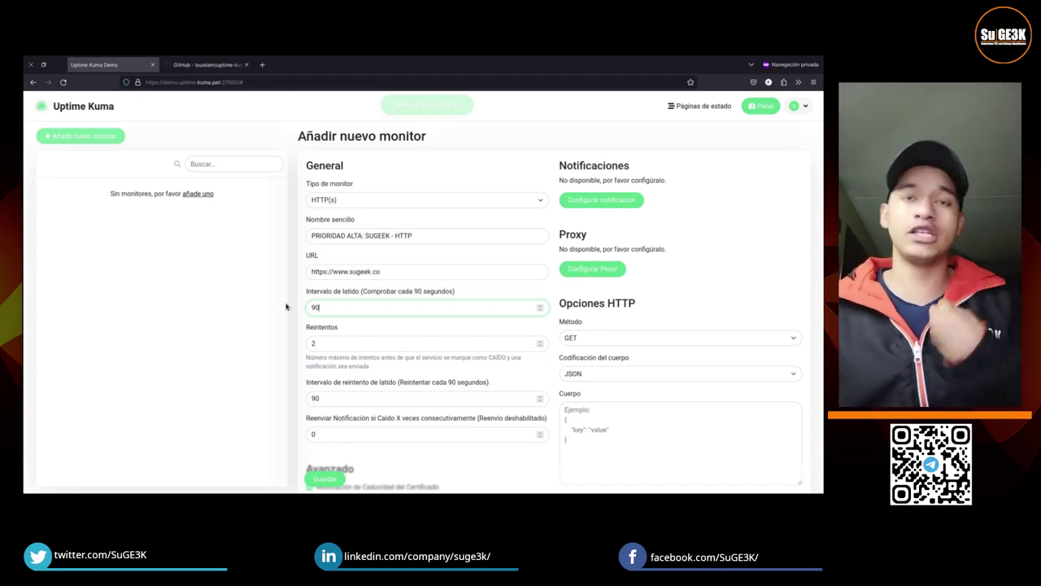
pyautogui.click(436, 207)
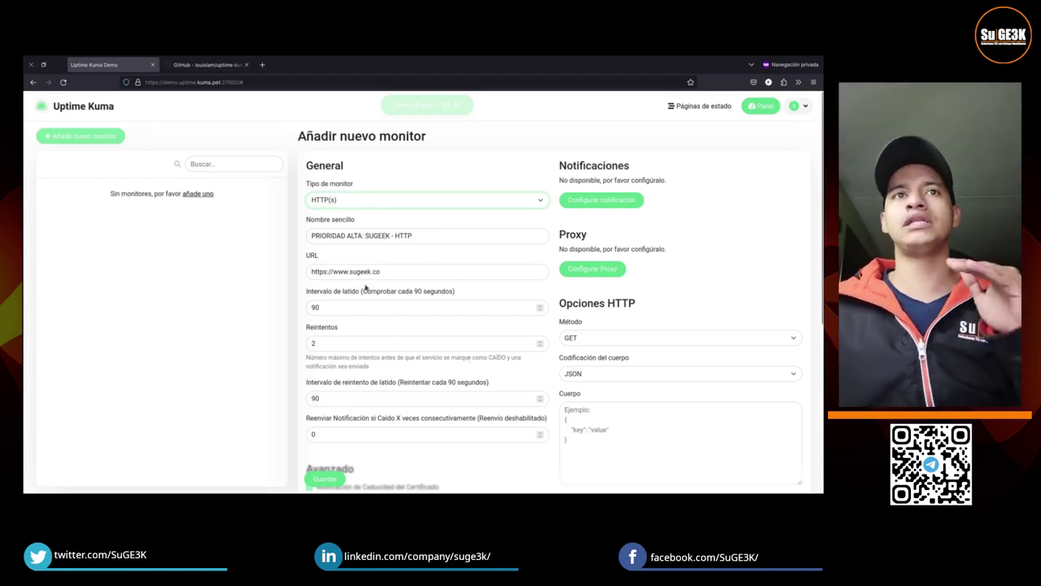
pyautogui.scroll(-5, 489, 366)
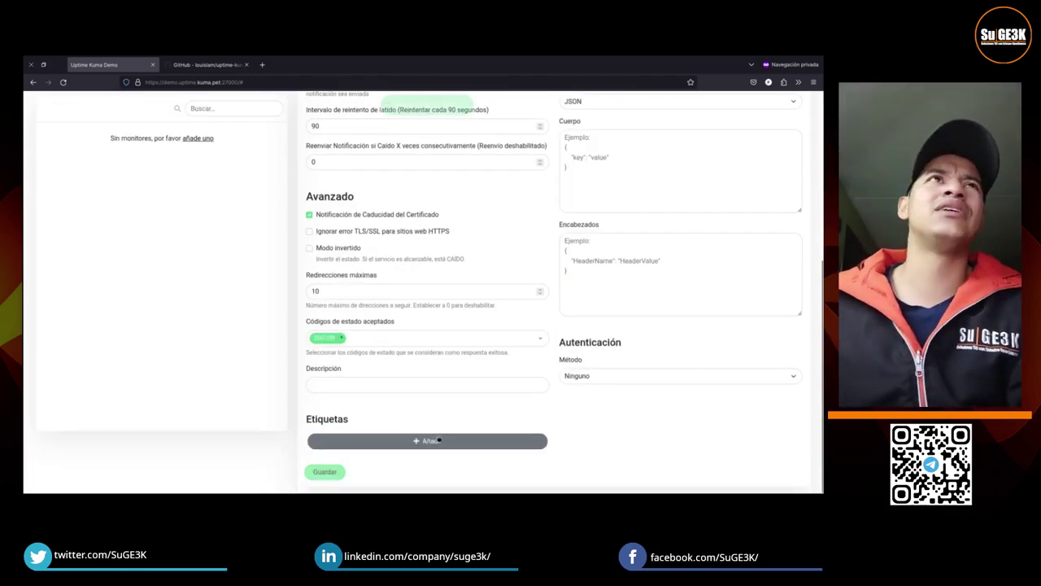
pyautogui.click(325, 472)
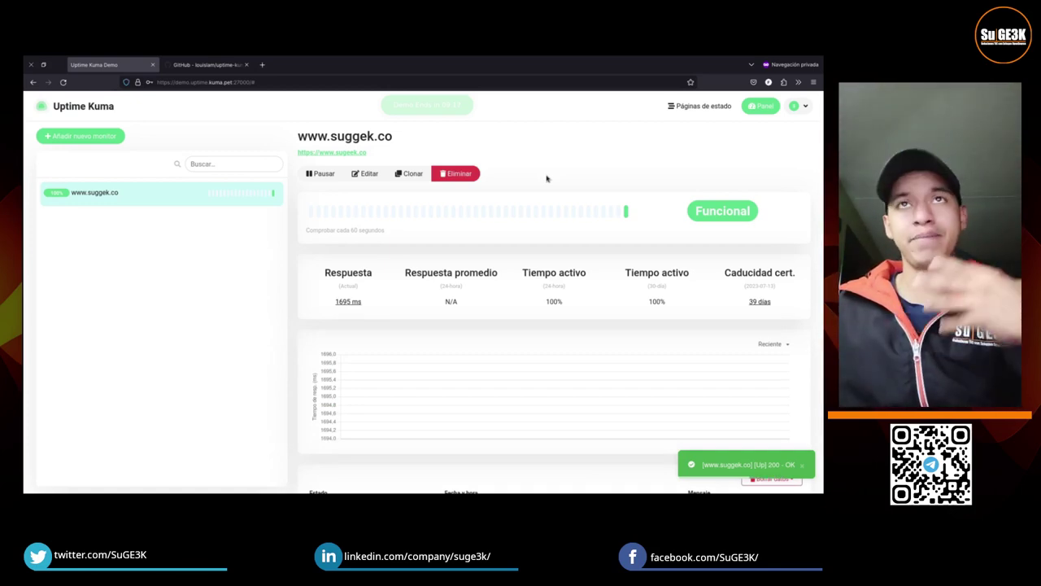
pyautogui.click(367, 174)
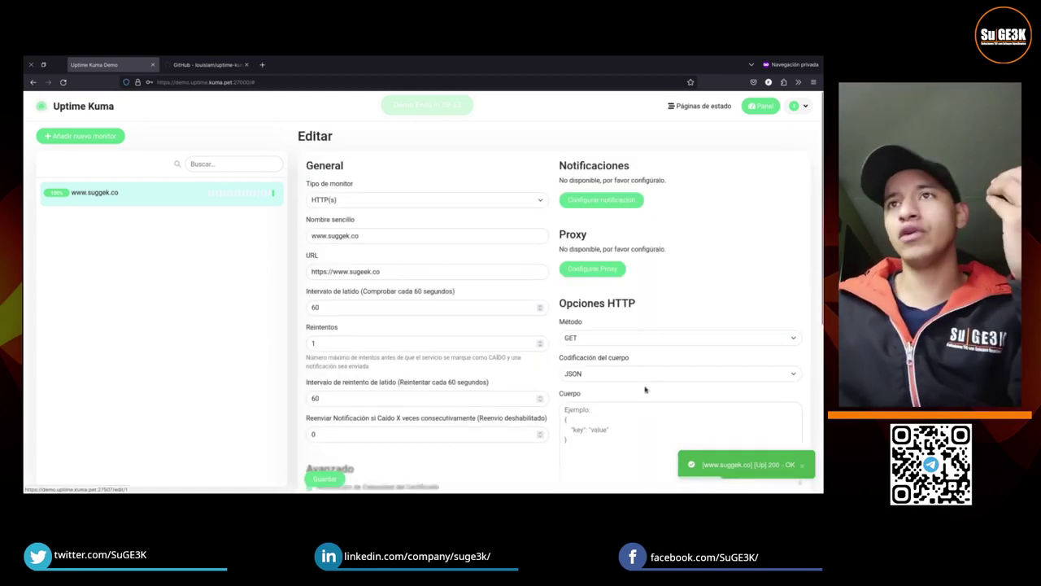
pyautogui.scroll(-3, 503, 424)
pyautogui.scroll(-3, 504, 425)
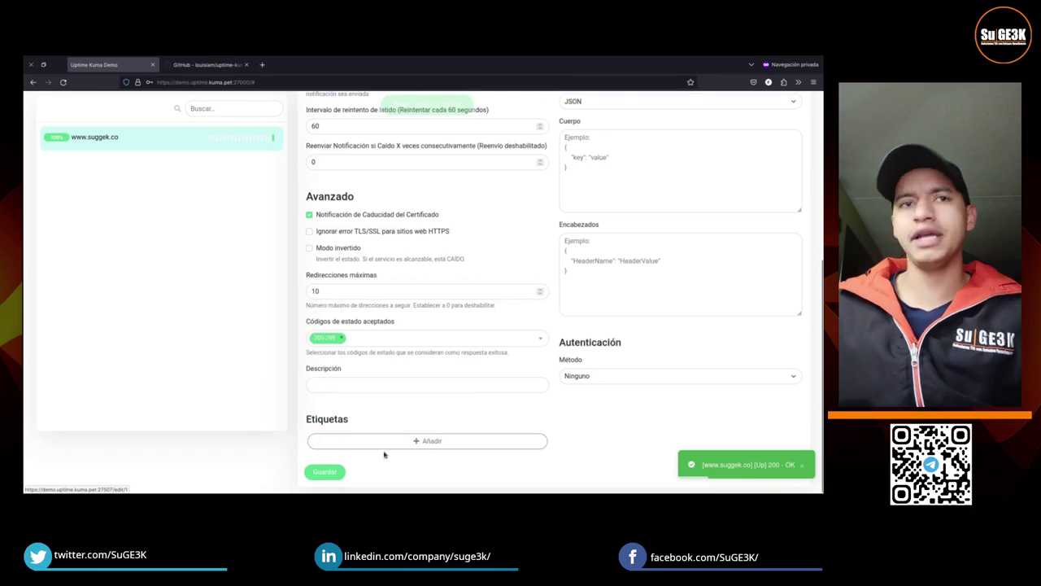
pyautogui.scroll(5, 384, 455)
pyautogui.click(132, 137)
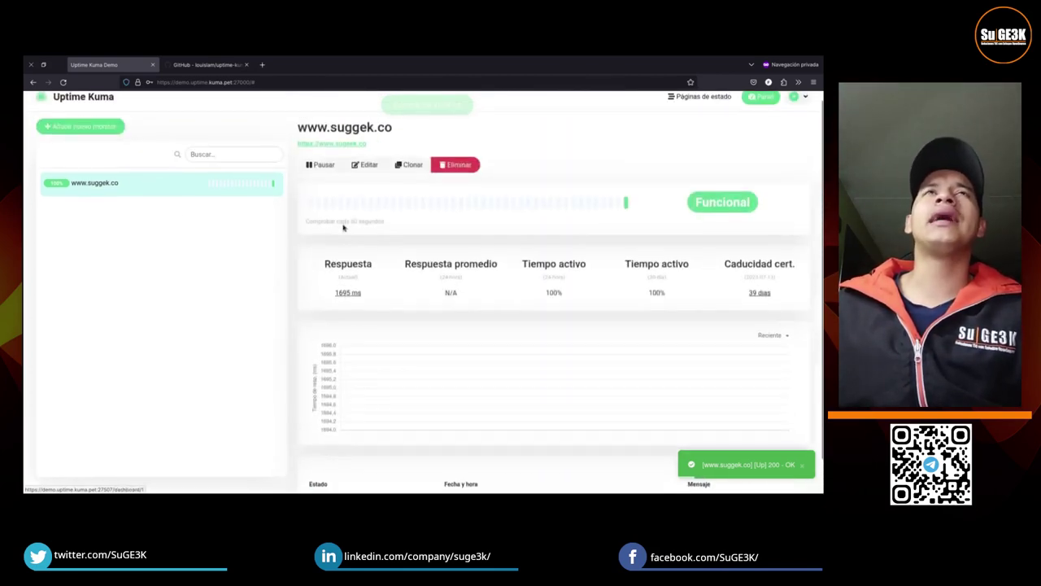
pyautogui.scroll(-1, 449, 173)
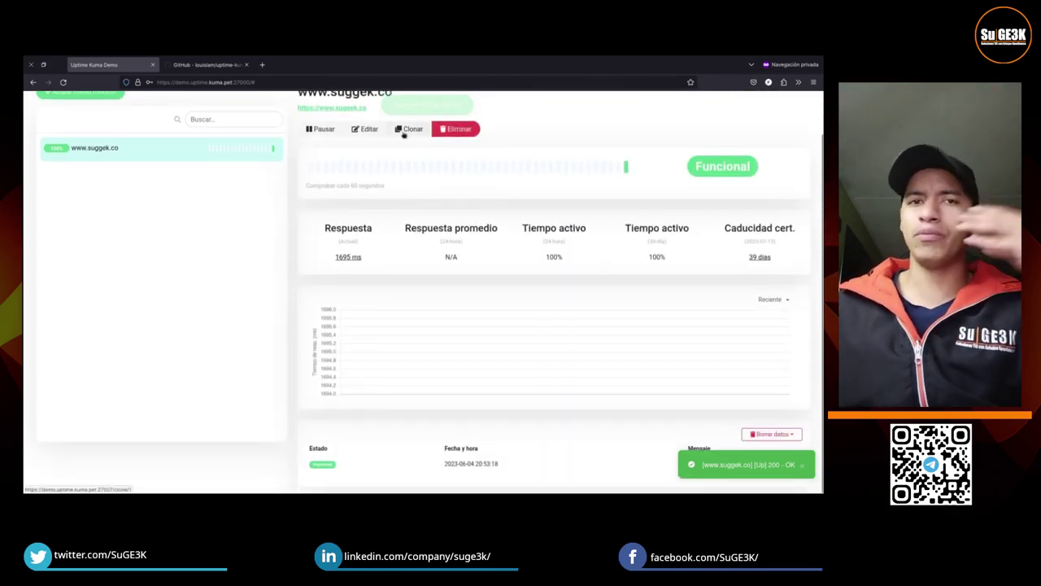
pyautogui.scroll(1, 472, 186)
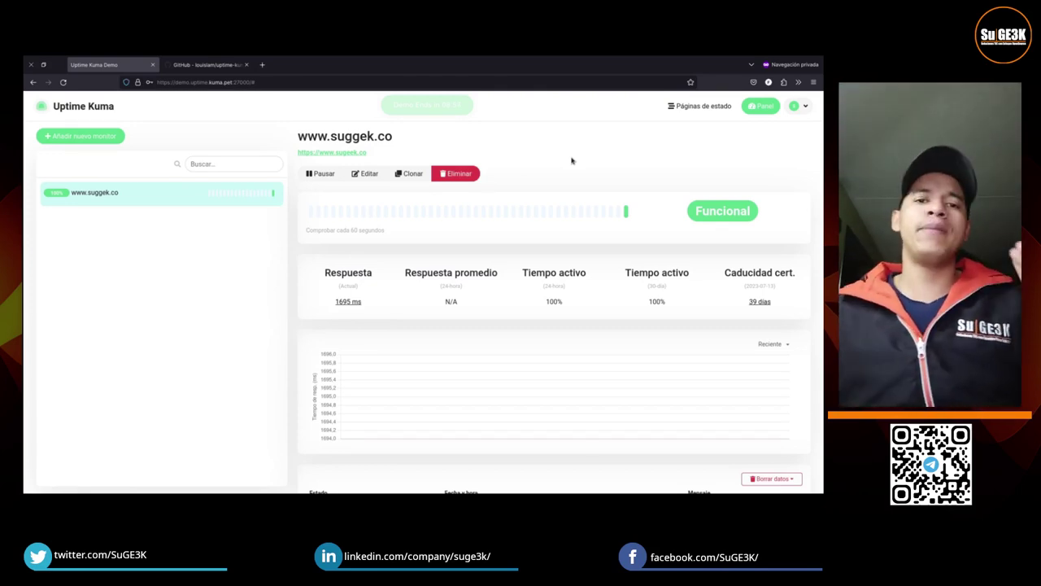
pyautogui.click(365, 173)
pyautogui.click(612, 201)
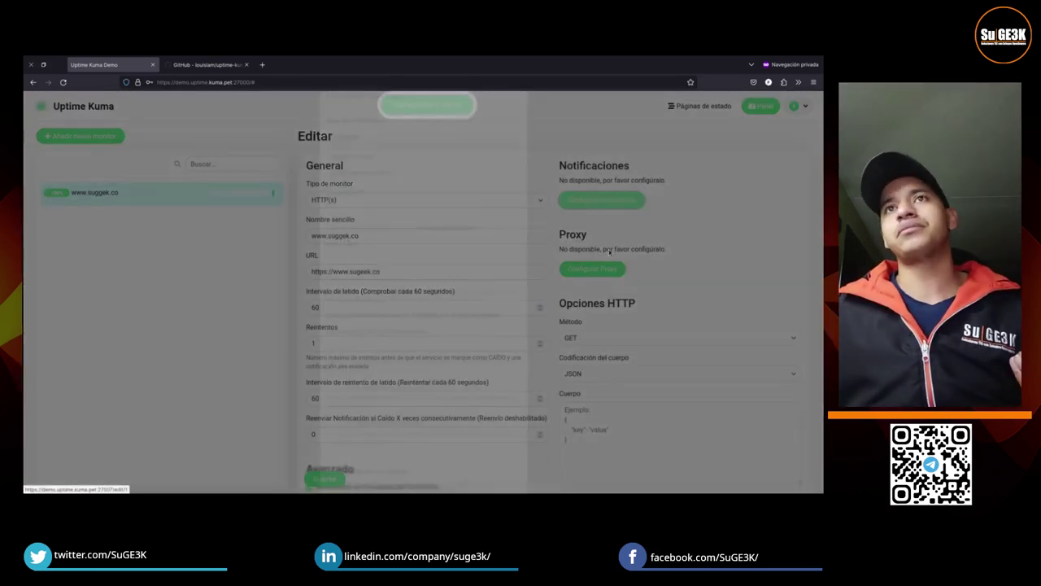
pyautogui.click(436, 160)
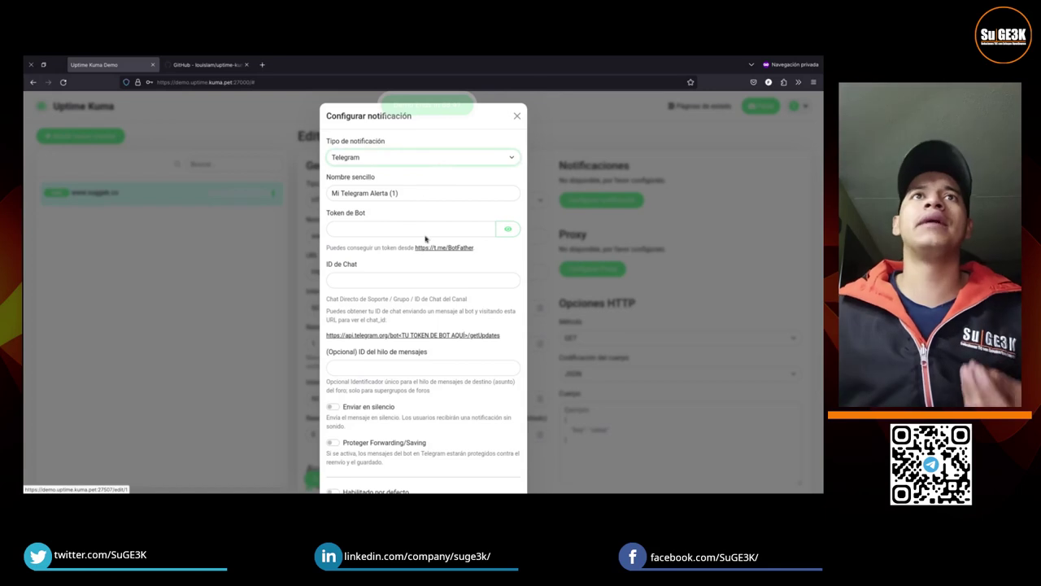
pyautogui.click(416, 165)
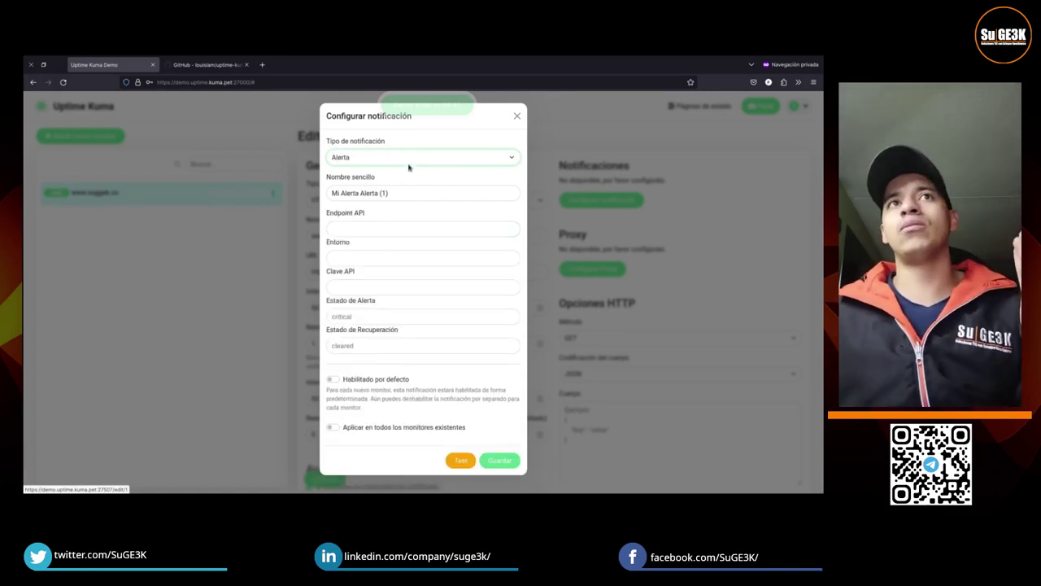
pyautogui.press('Down')
pyautogui.press('Down')
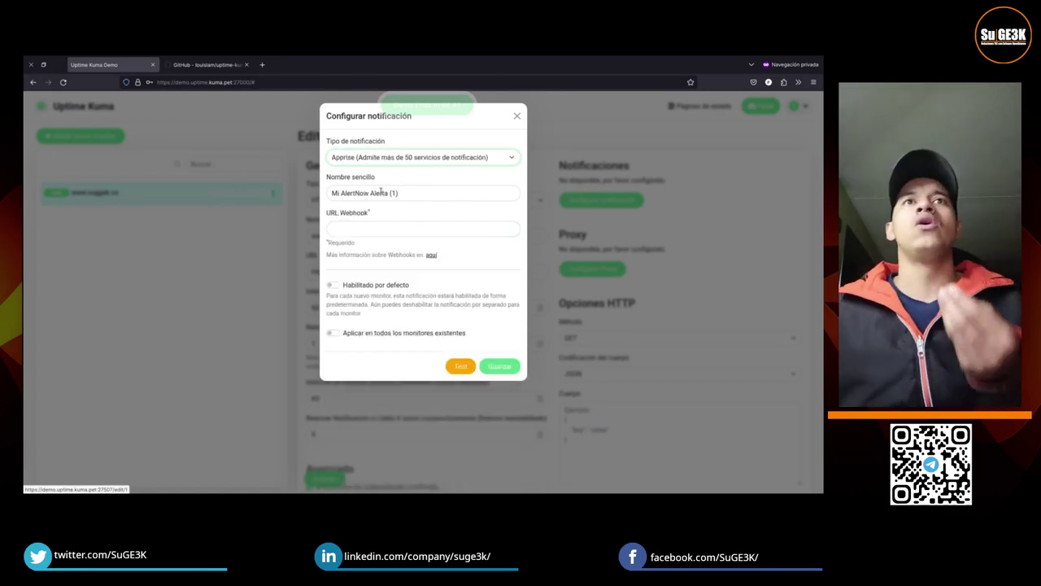
pyautogui.press('Down')
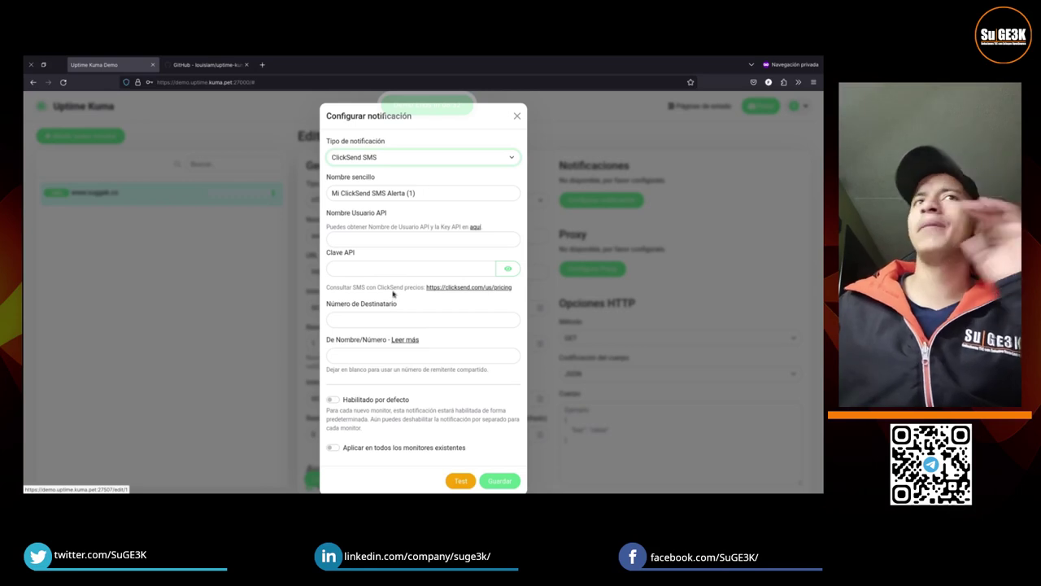
pyautogui.press('t')
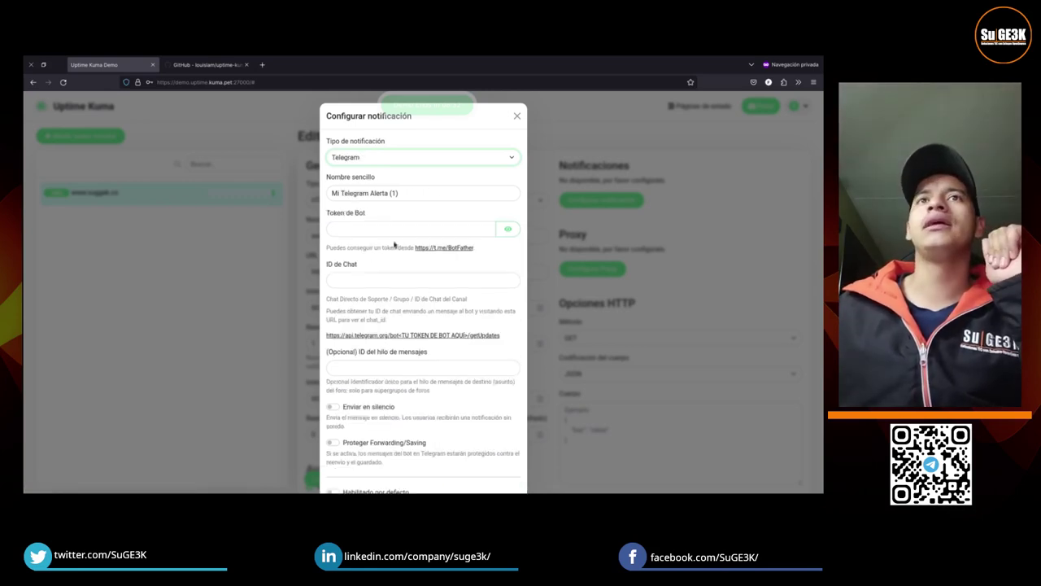
pyautogui.scroll(-2, 396, 244)
pyautogui.scroll(2, 415, 241)
pyautogui.scroll(-2, 435, 239)
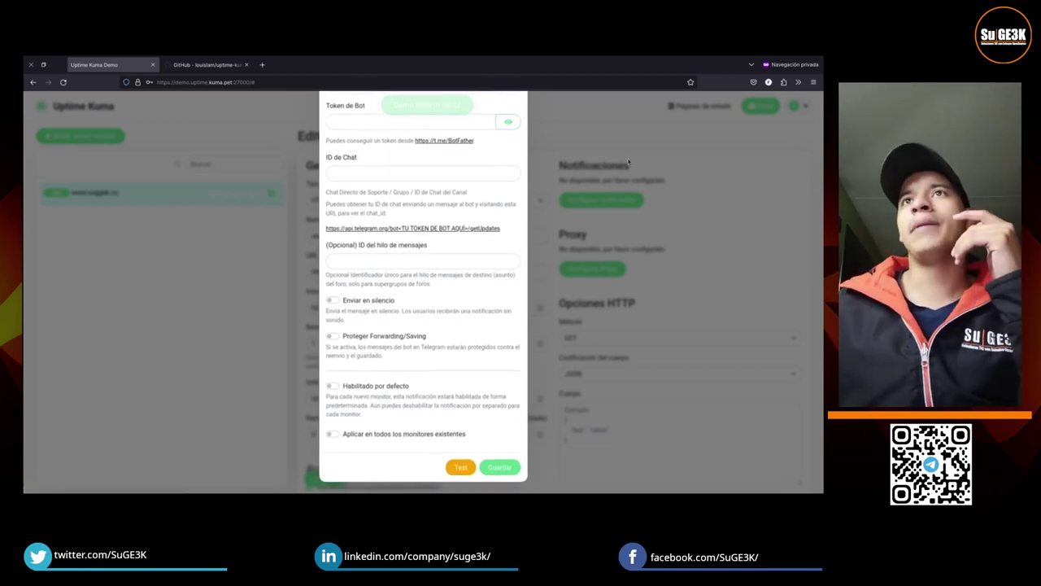
pyautogui.scroll(3, 728, 219)
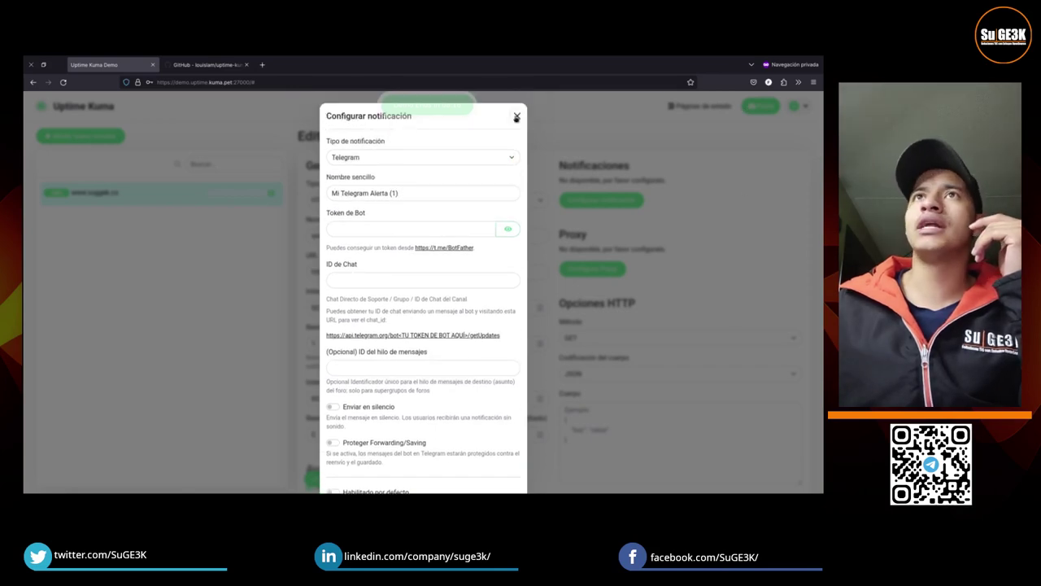
pyautogui.click(516, 117)
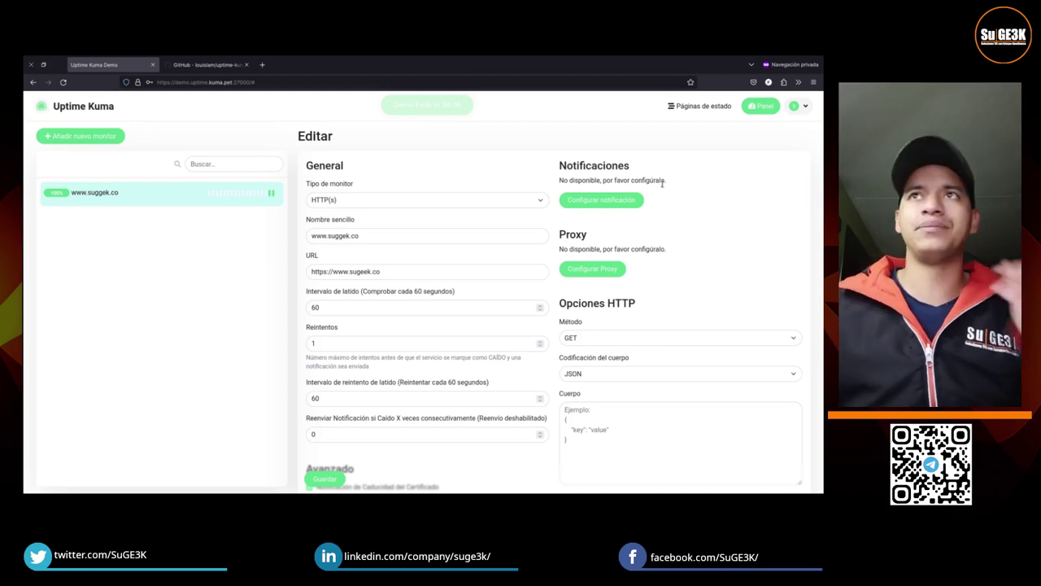
pyautogui.scroll(-3, 465, 355)
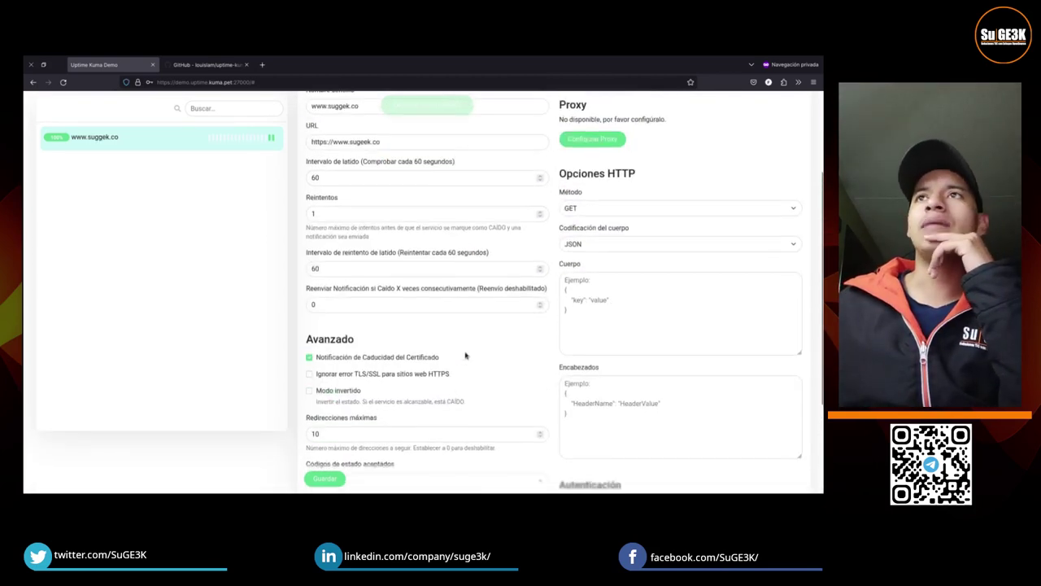
pyautogui.scroll(2, 466, 356)
pyautogui.scroll(1, 635, 270)
pyautogui.scroll(-3, 643, 324)
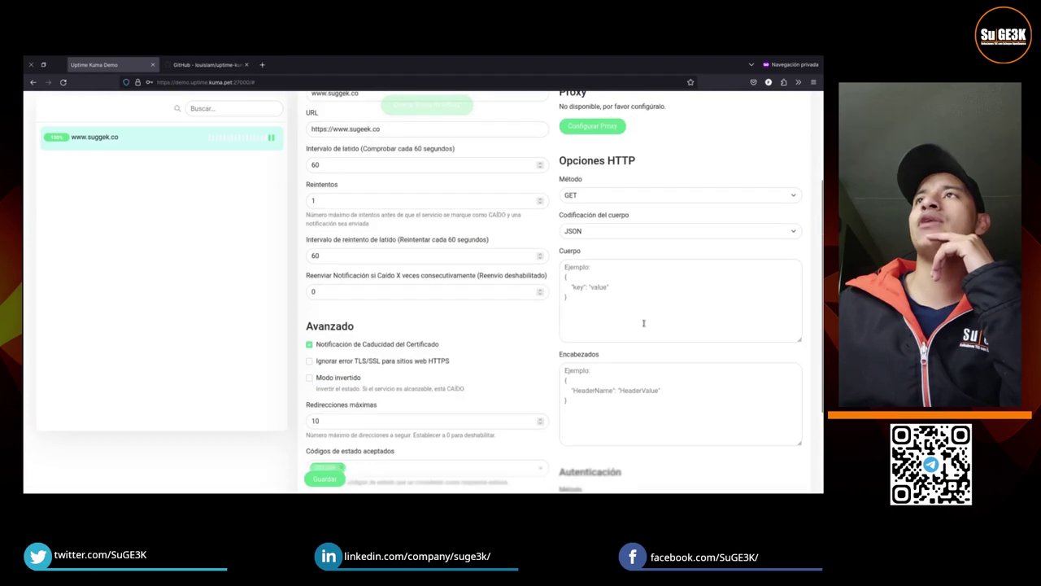
pyautogui.click(227, 134)
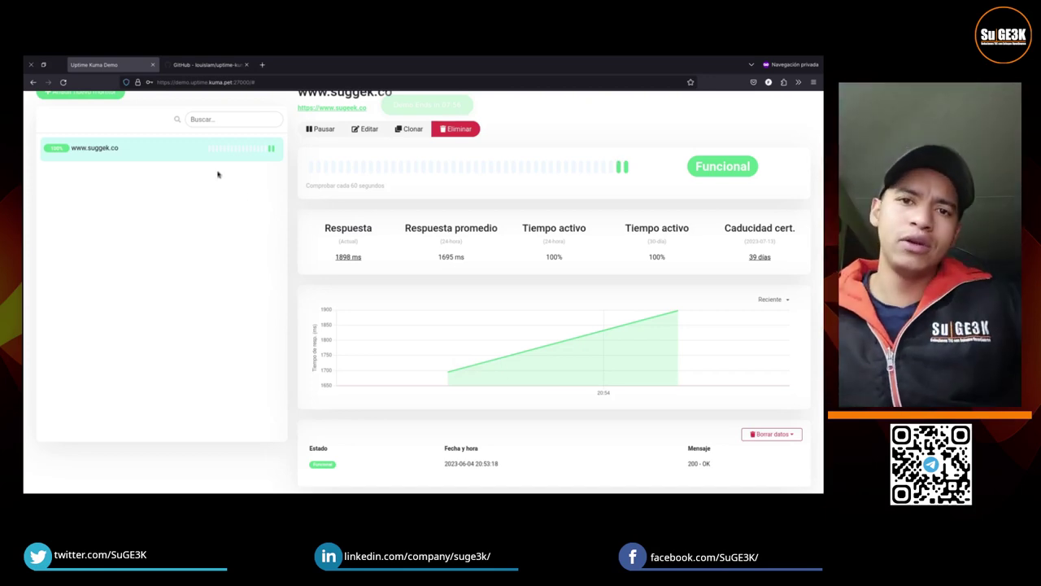
pyautogui.scroll(2, 675, 295)
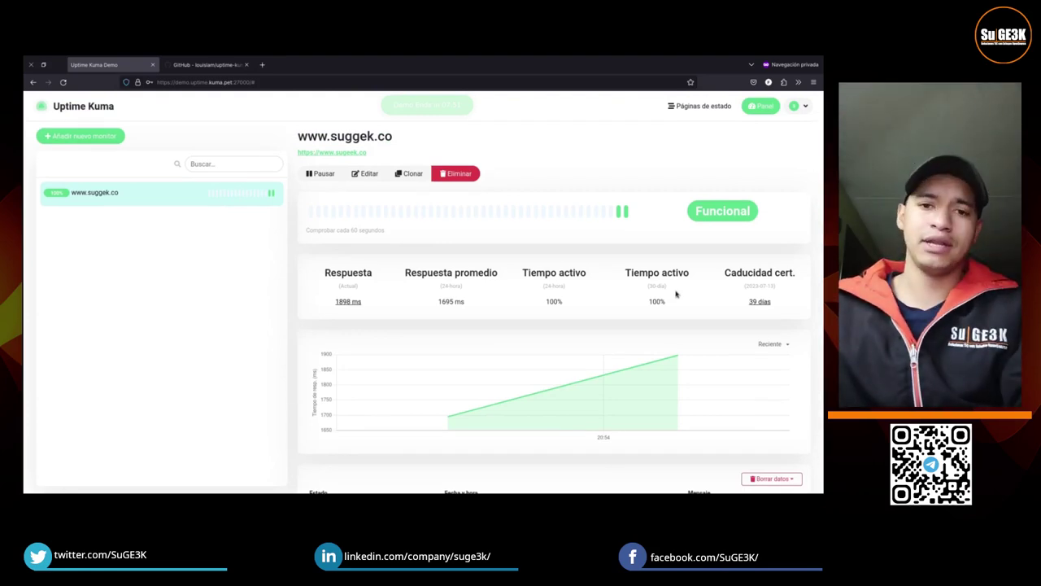
pyautogui.click(758, 107)
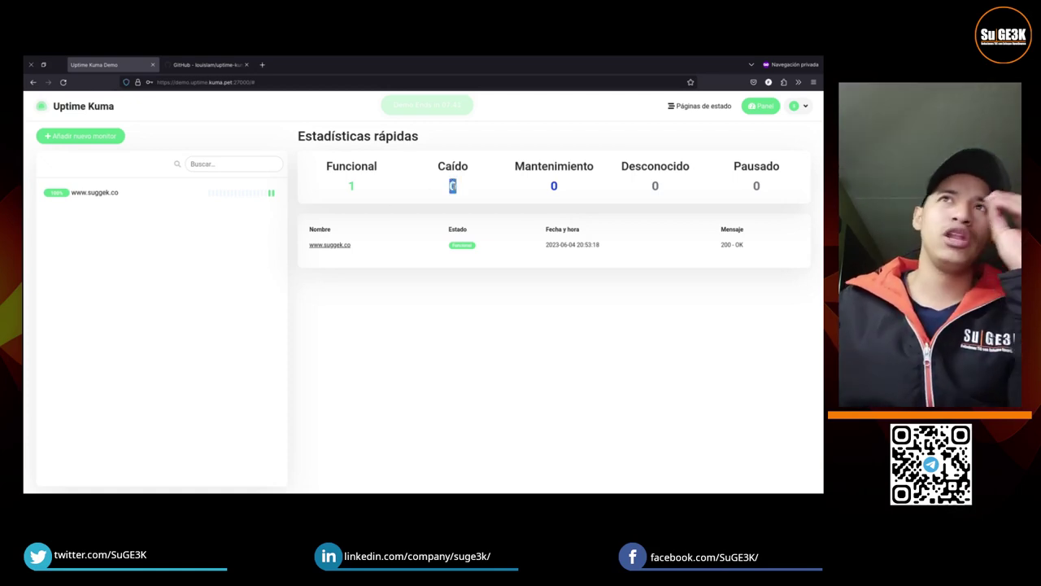
pyautogui.click(552, 196)
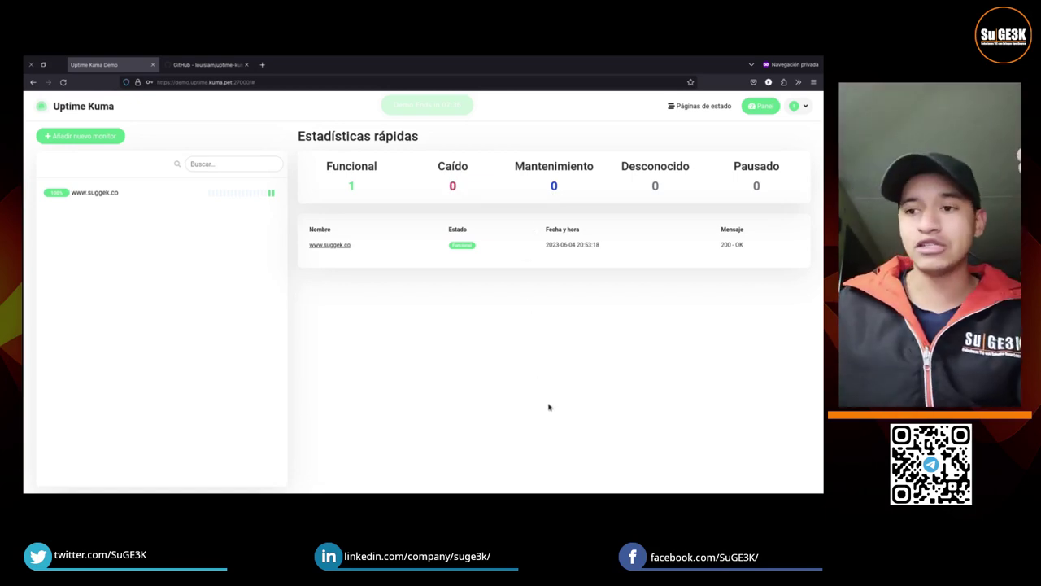
pyautogui.click(228, 195)
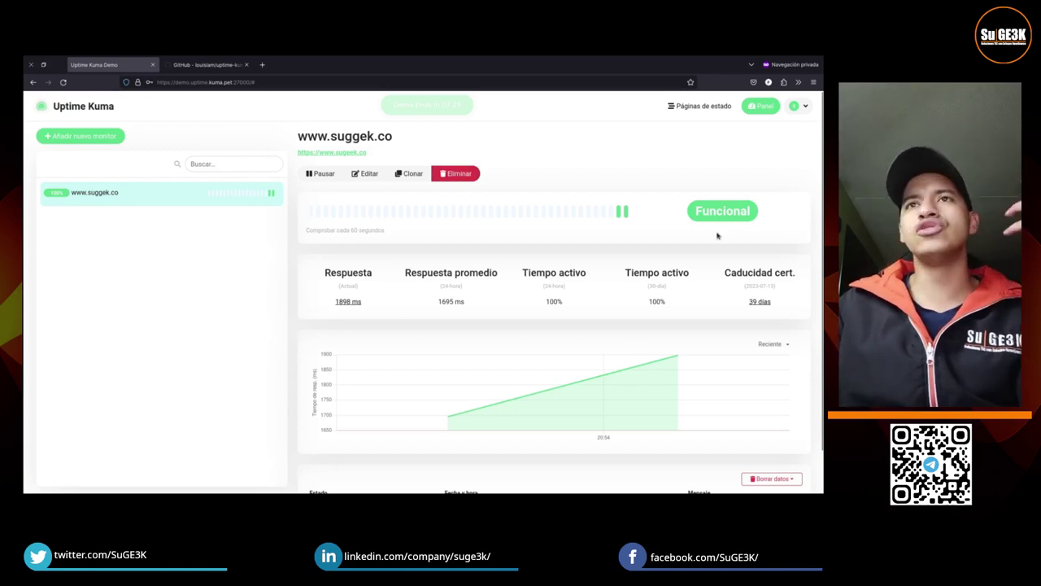
pyautogui.moveTo(313, 274); pyautogui.dragTo(383, 275)
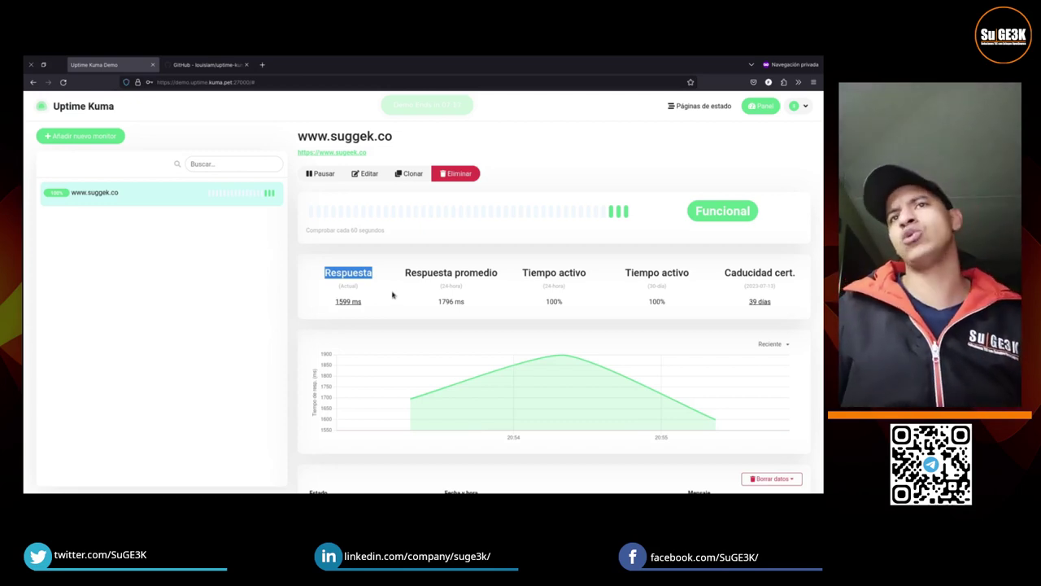
pyautogui.moveTo(417, 274); pyautogui.dragTo(444, 274)
pyautogui.moveTo(537, 273); pyautogui.dragTo(554, 274)
pyautogui.click(543, 289)
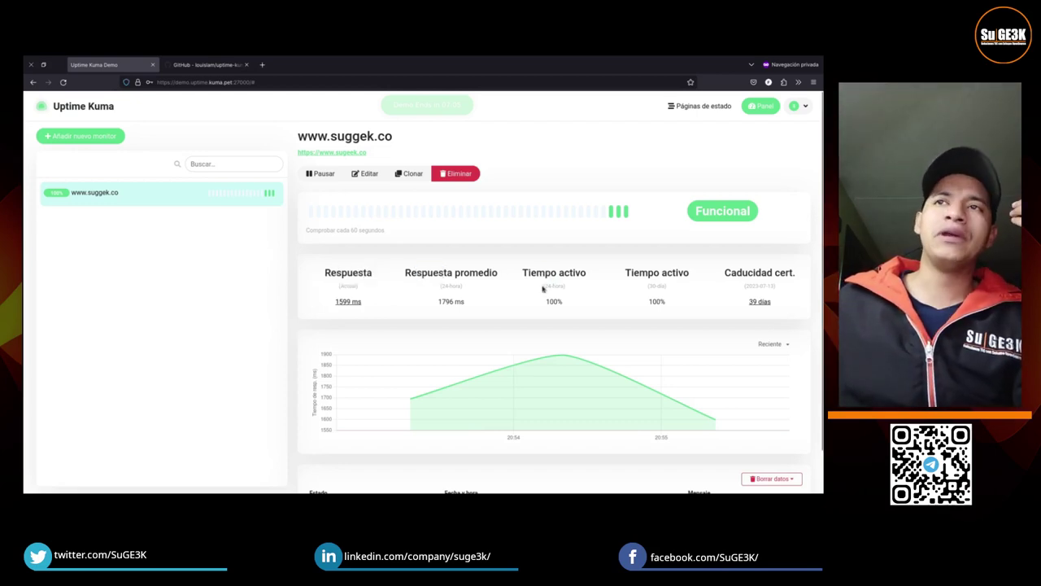
pyautogui.click(571, 302)
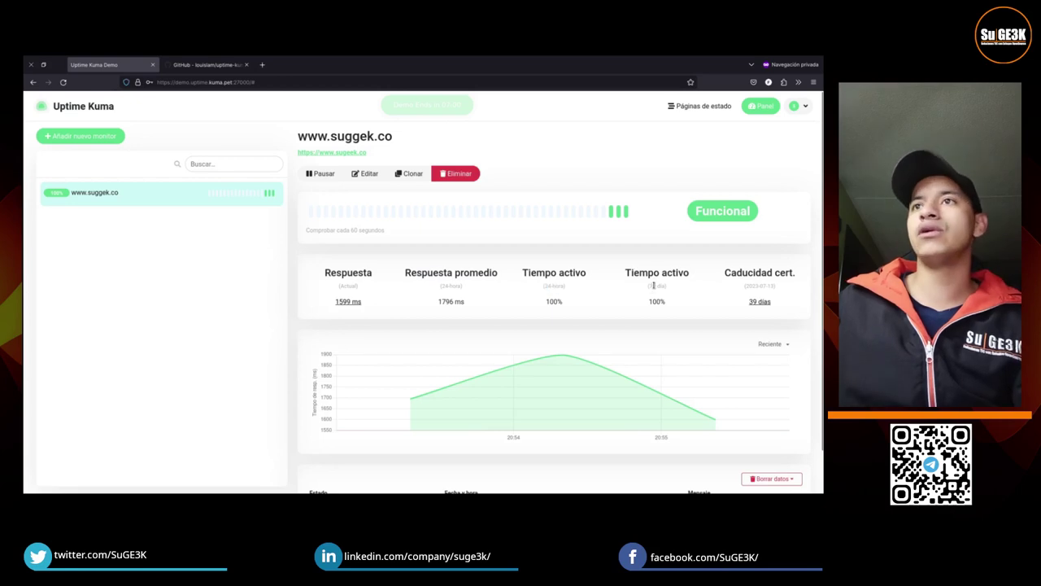
pyautogui.moveTo(649, 286); pyautogui.dragTo(656, 287)
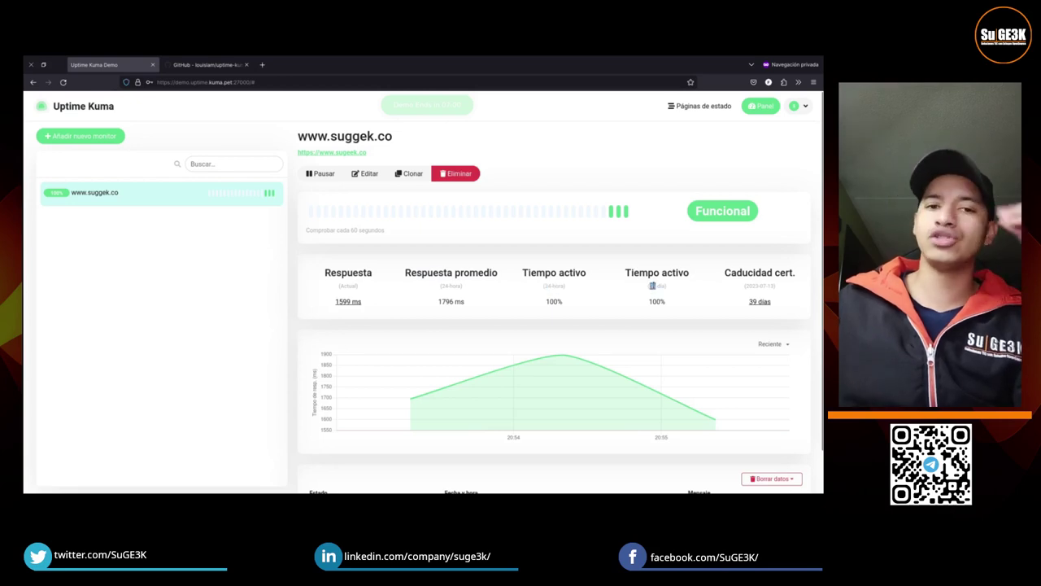
pyautogui.click(733, 308)
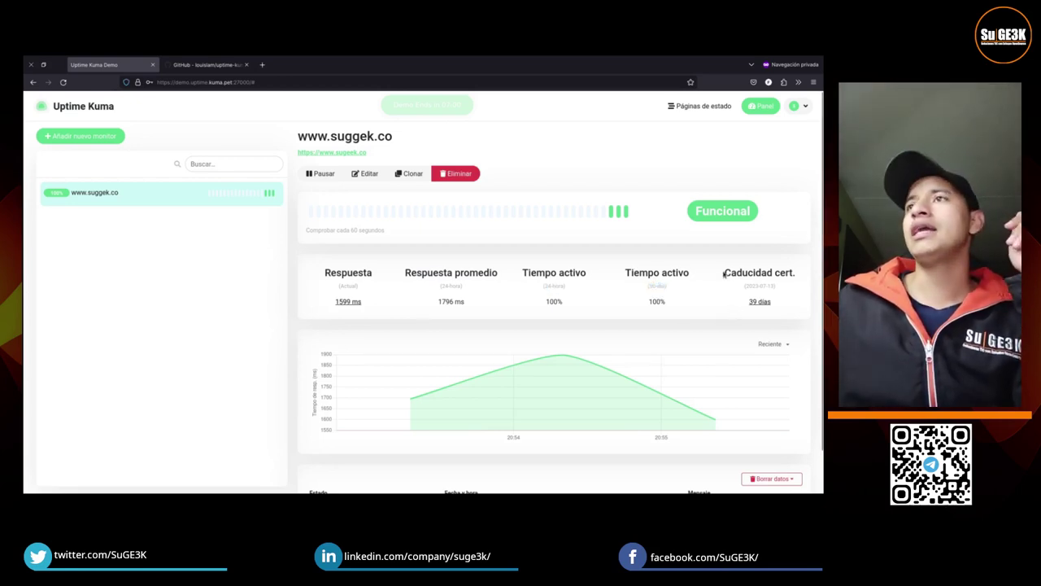
pyautogui.moveTo(724, 274); pyautogui.dragTo(799, 276)
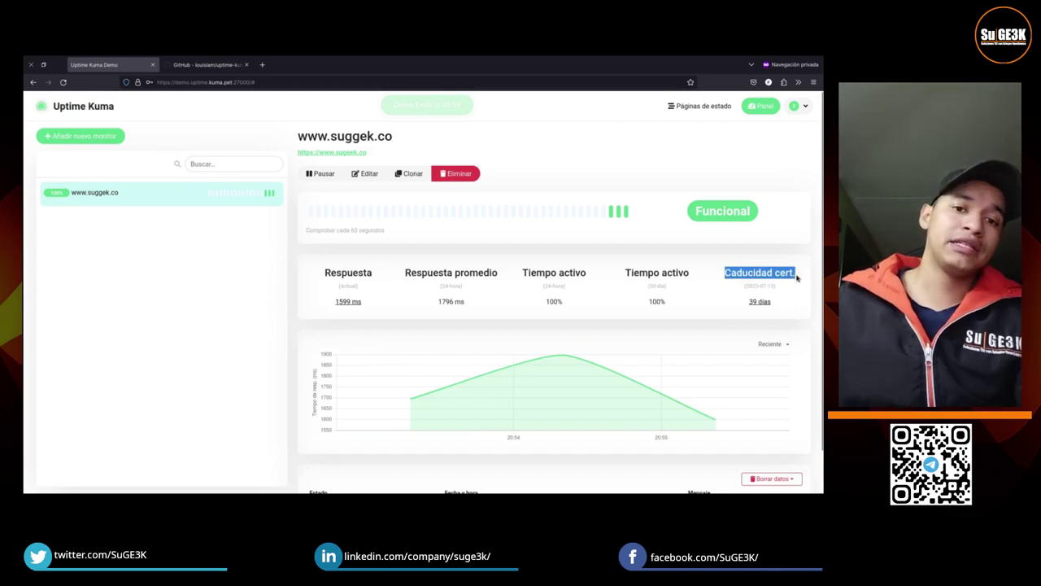
# Step: Show the certificate details behind the 39 días expiry and highlight the valid chain status and sugeek.co's issuer
pyautogui.click(760, 301)
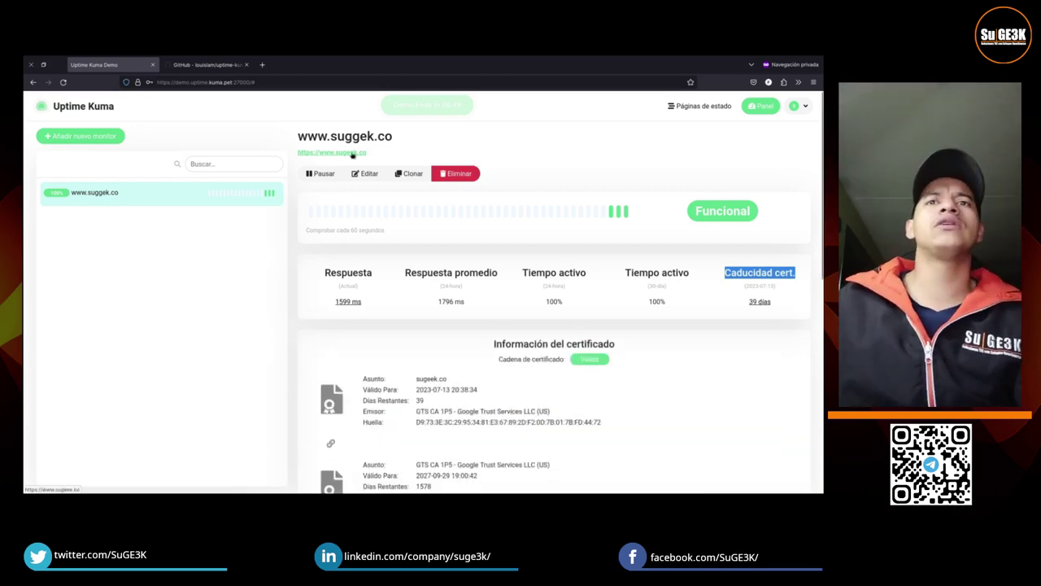
pyautogui.scroll(-1, 668, 411)
pyautogui.scroll(-2, 668, 414)
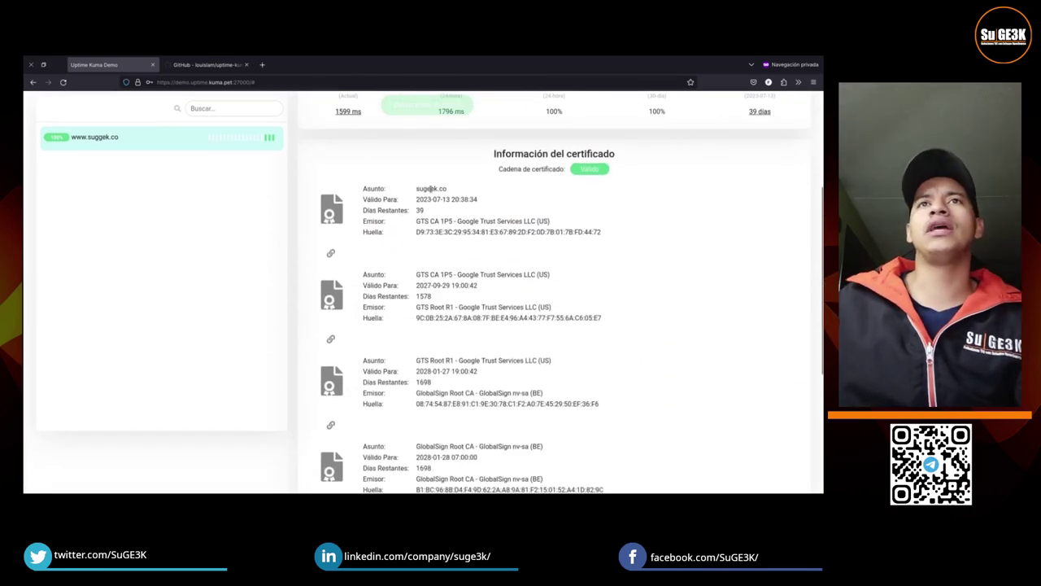
pyautogui.scroll(2, 756, 219)
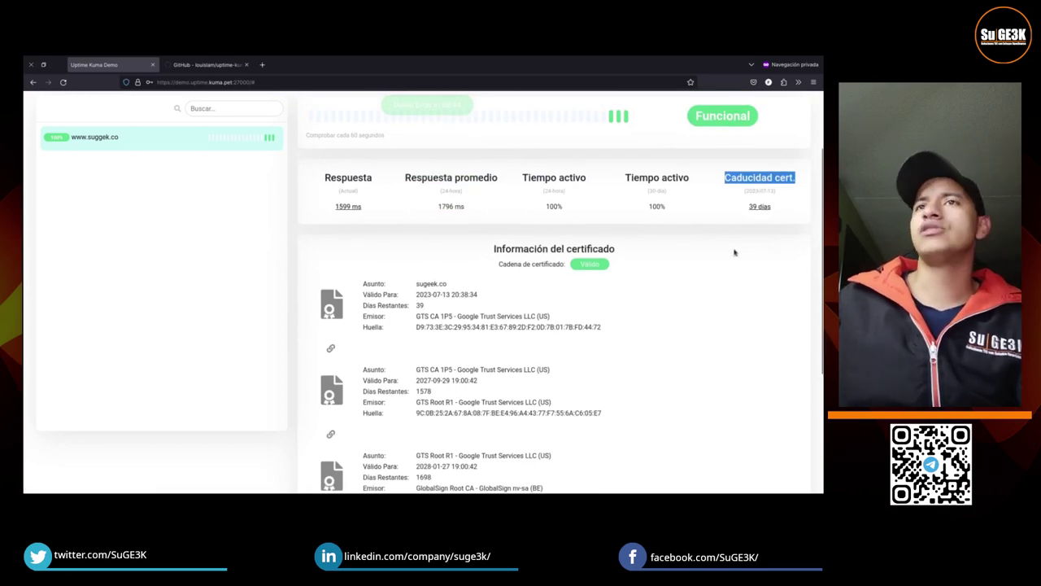
pyautogui.scroll(-1, 606, 330)
pyautogui.moveTo(500, 169); pyautogui.dragTo(582, 169)
pyautogui.moveTo(415, 221); pyautogui.dragTo(557, 223)
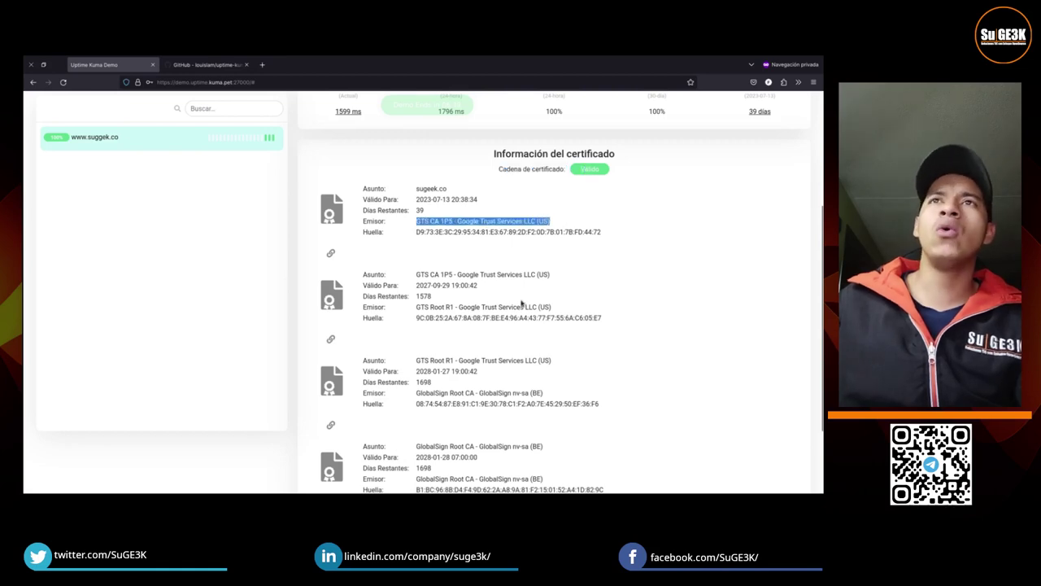
# Step: Highlight the GlobalSign root, GTS Root R1 and sugeek.co certificate expiry dates, ending at the panel's top
pyautogui.scroll(-1, 521, 303)
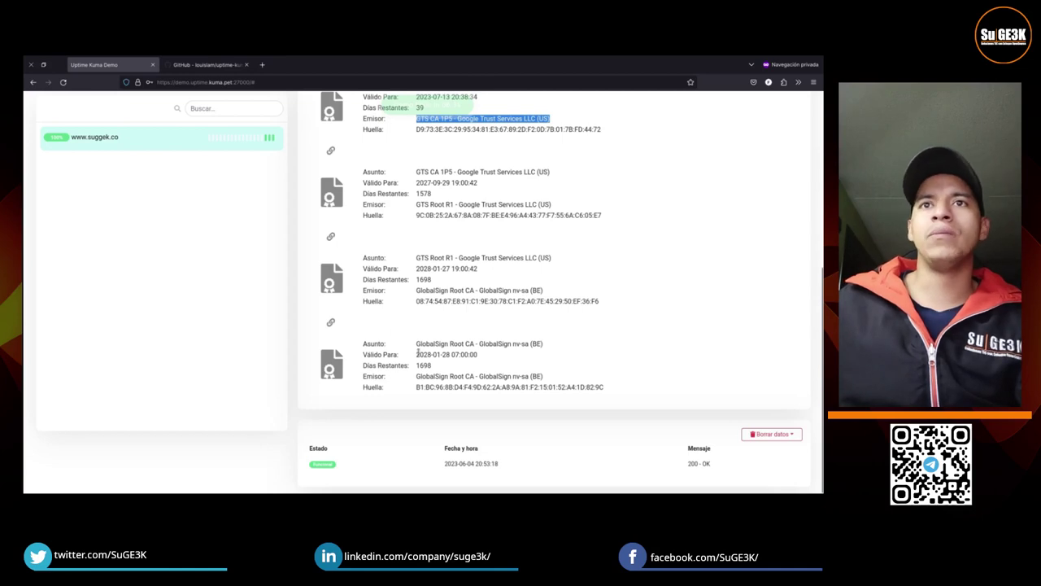
pyautogui.moveTo(417, 354); pyautogui.dragTo(503, 356)
pyautogui.moveTo(423, 268); pyautogui.dragTo(495, 273)
pyautogui.click(488, 308)
pyautogui.scroll(2, 486, 303)
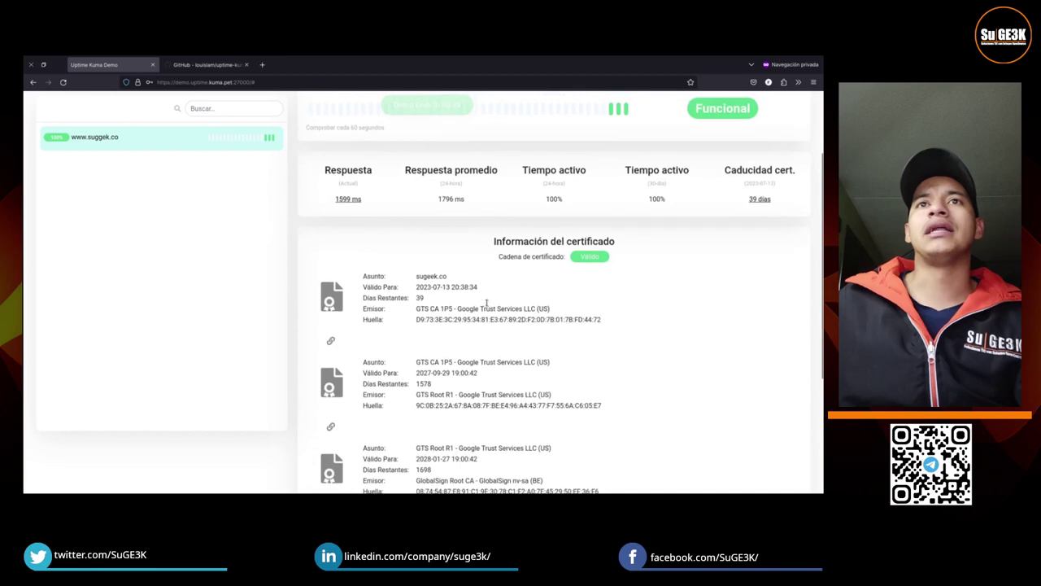
pyautogui.moveTo(419, 287); pyautogui.dragTo(476, 286)
pyautogui.scroll(-3, 506, 386)
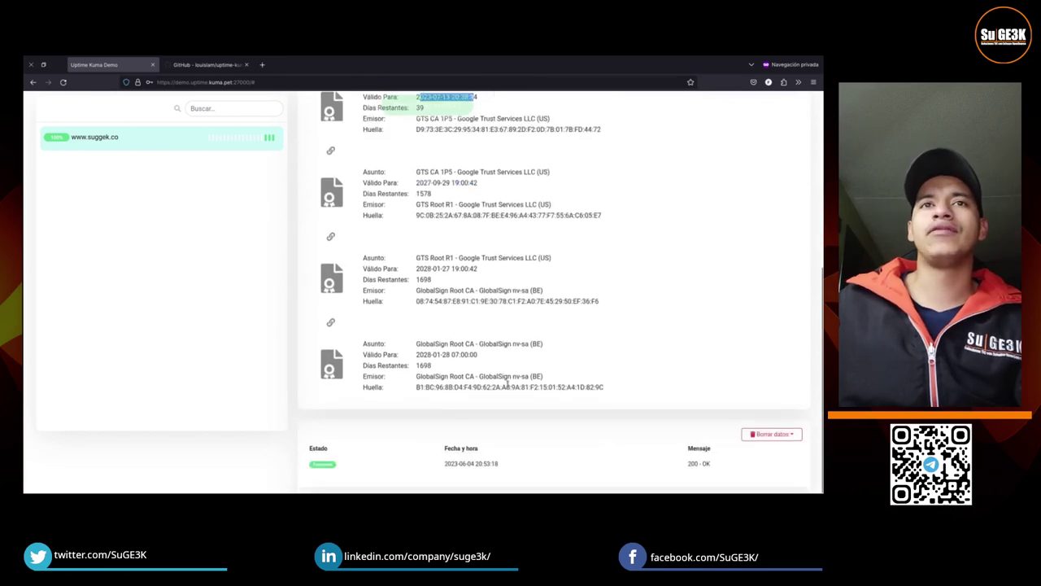
pyautogui.scroll(3, 506, 386)
pyautogui.scroll(-2, 508, 385)
pyautogui.scroll(1, 508, 386)
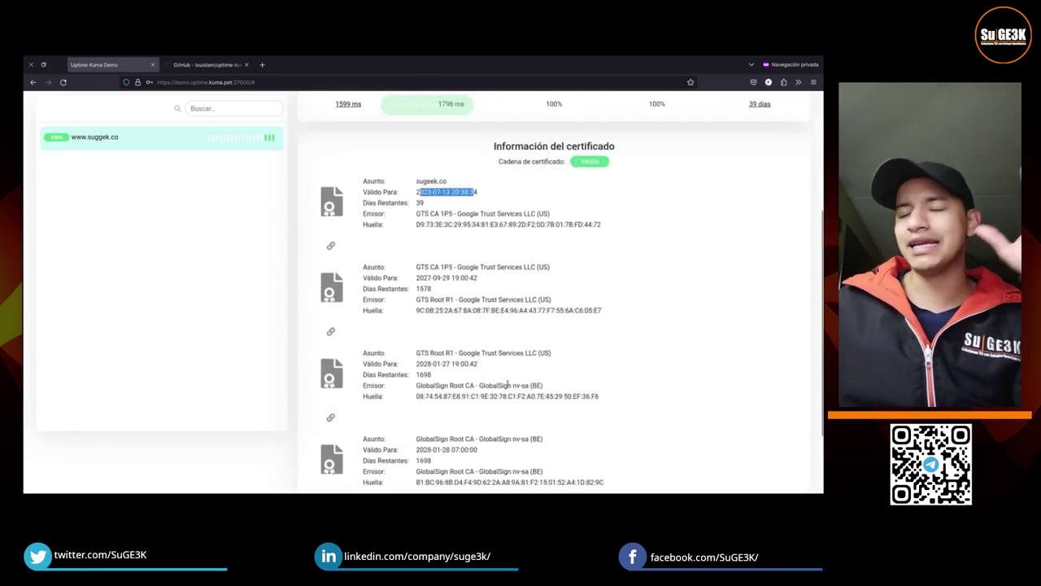
pyautogui.scroll(-2, 507, 388)
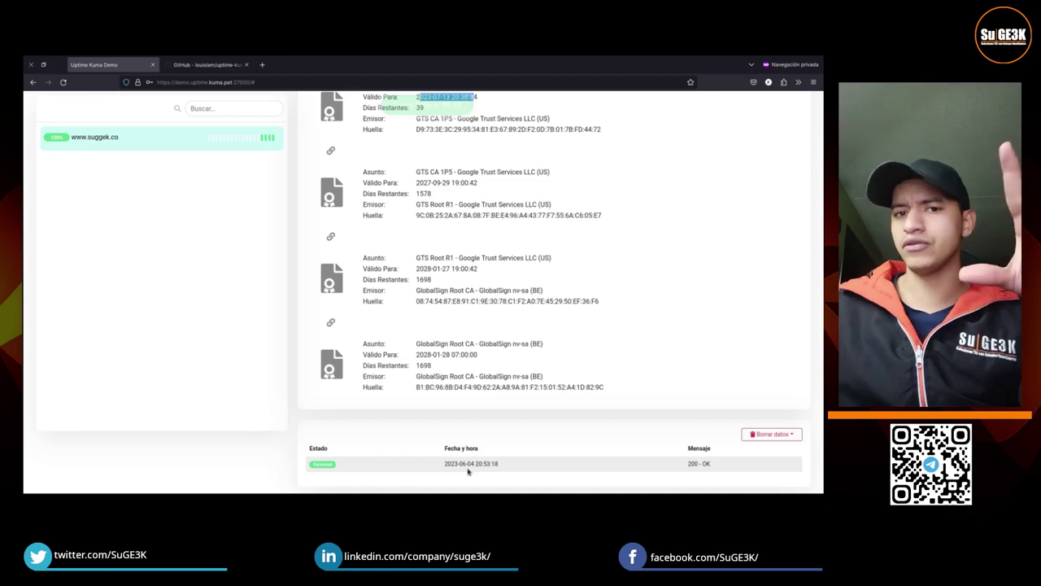
pyautogui.scroll(6, 561, 356)
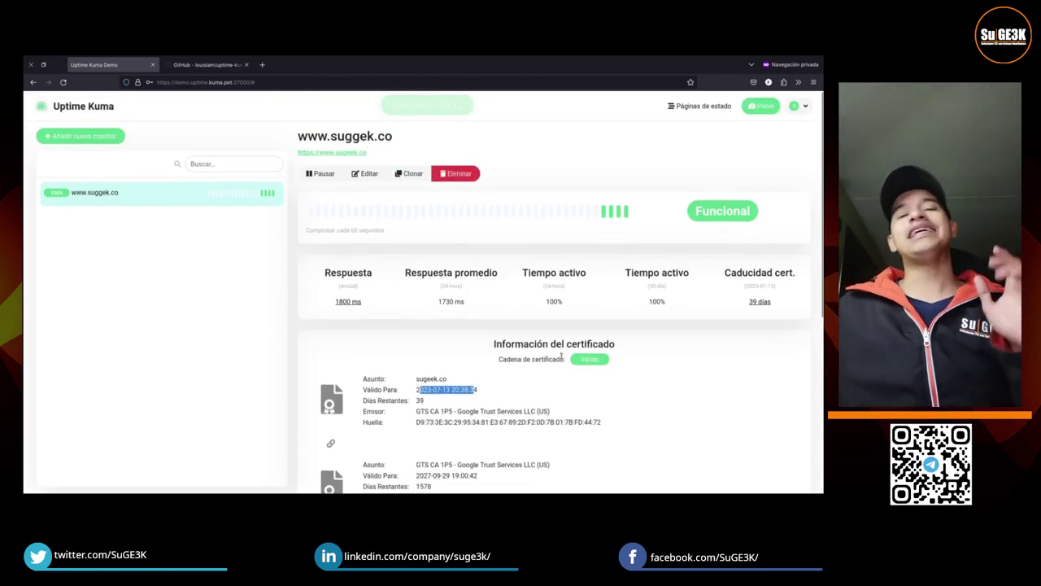